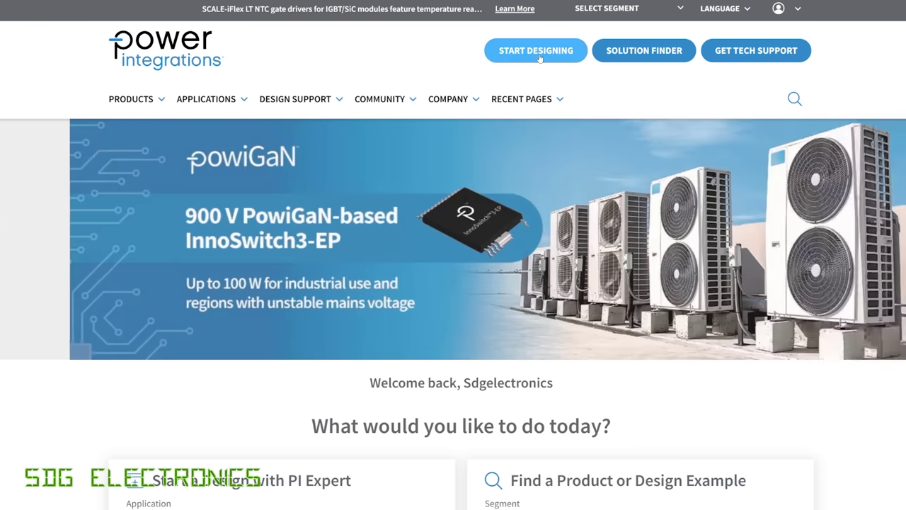
# - Start a PI Expert design for IoT & Smart Home with 0 - 5 W output, Universal input and isolated Flyback topology
pyautogui.click(538, 52)
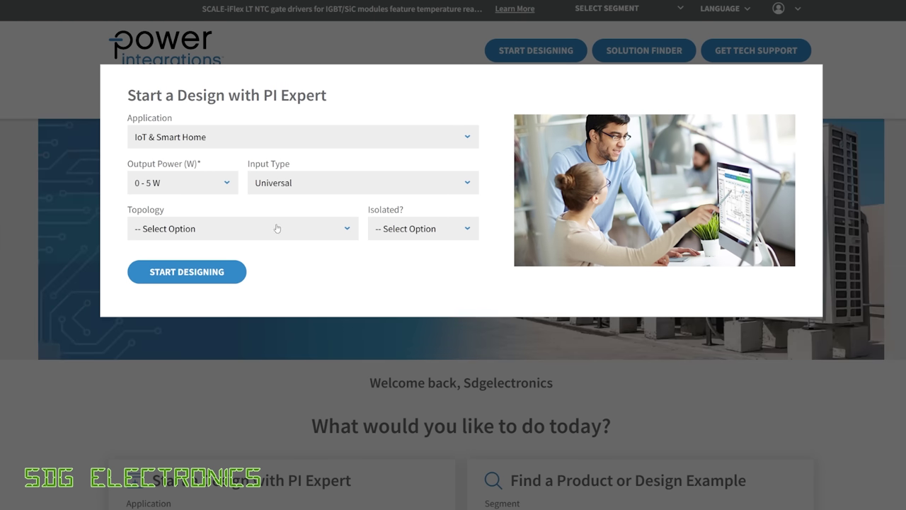
pyautogui.click(213, 228)
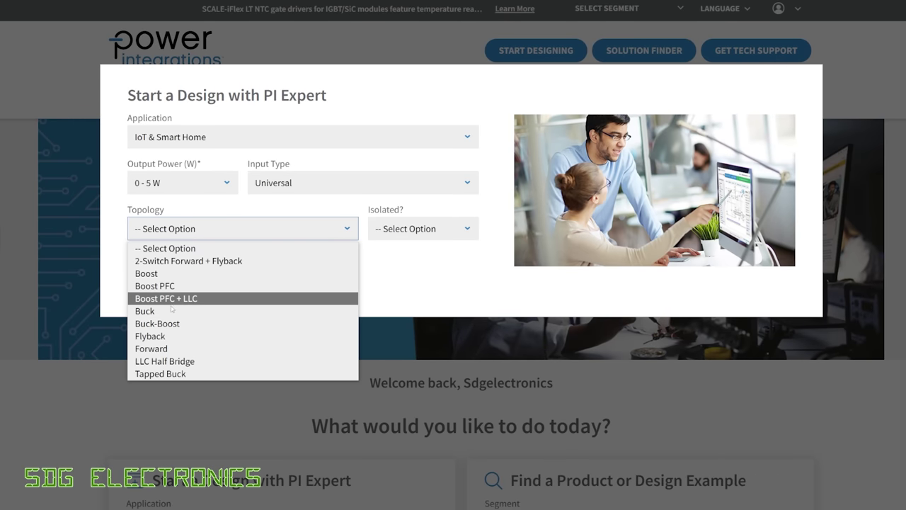
pyautogui.click(171, 336)
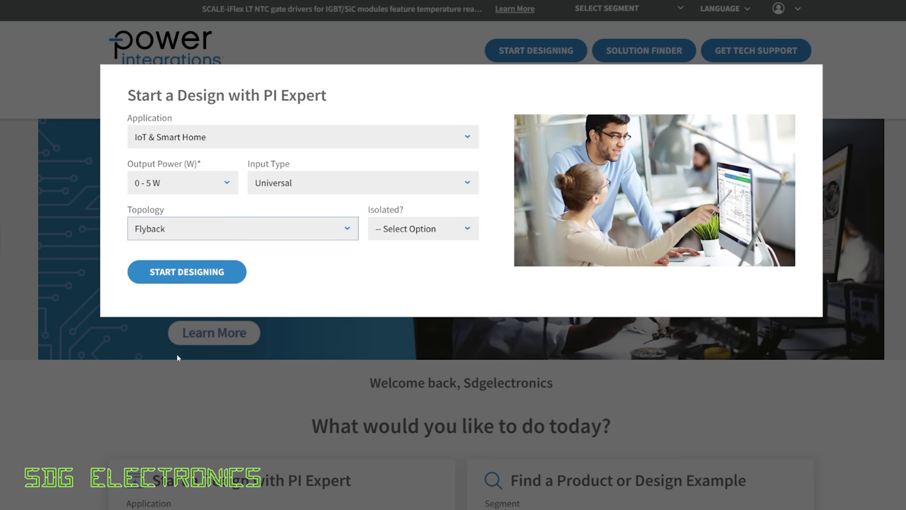
pyautogui.click(435, 232)
pyautogui.click(395, 286)
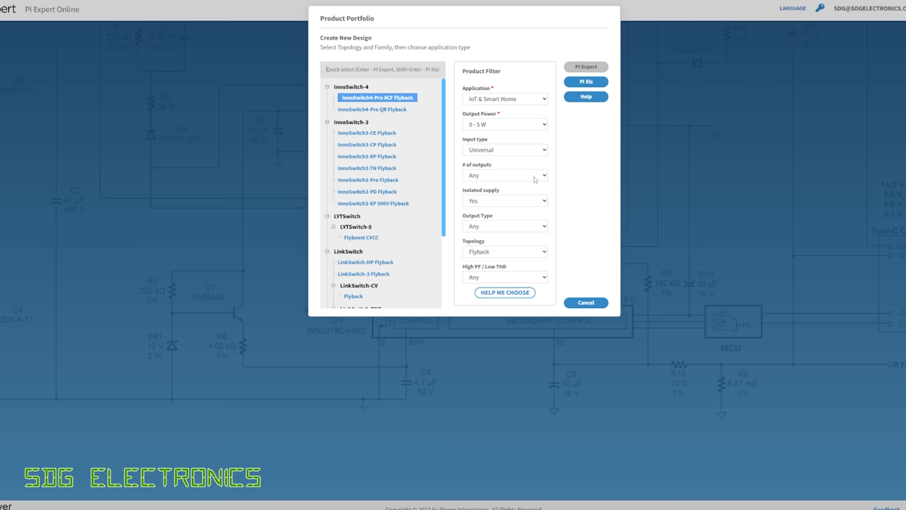
# - Filter the product portfolio to 2..6 outputs and check the available output types
pyautogui.click(535, 177)
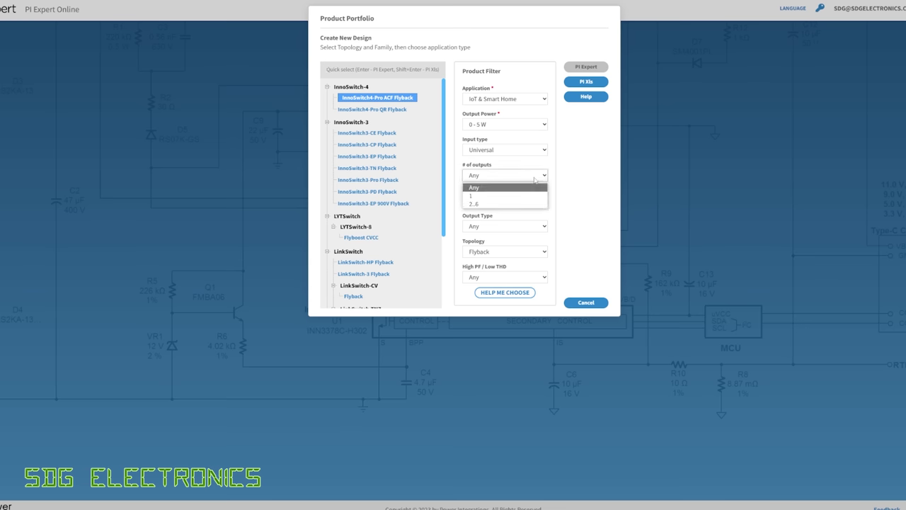
pyautogui.click(492, 204)
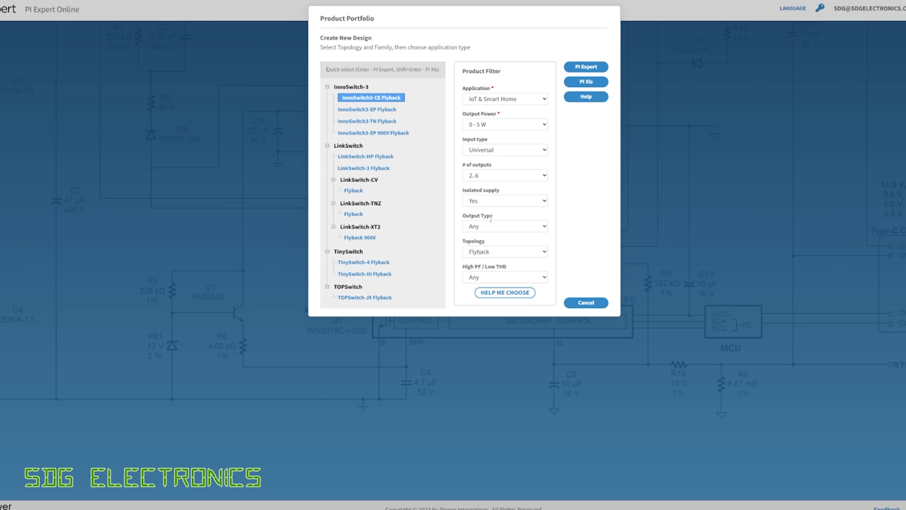
pyautogui.click(511, 227)
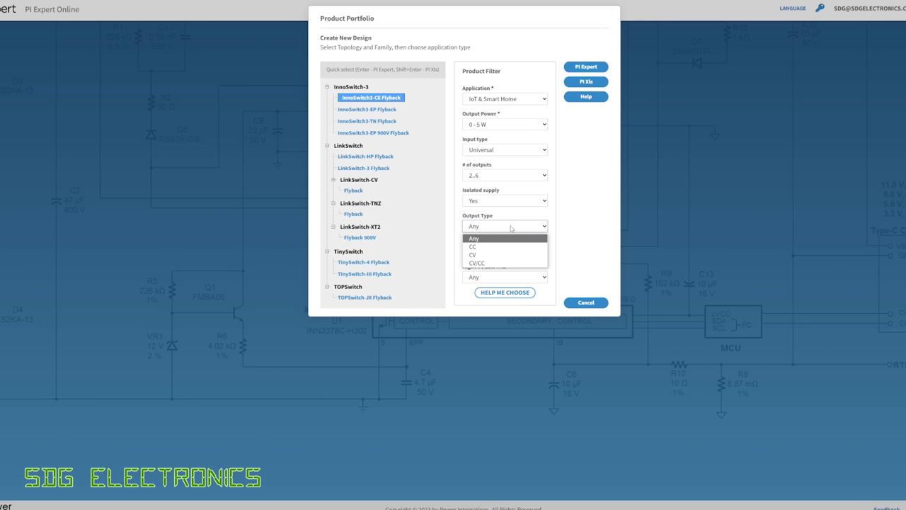
pyautogui.click(487, 257)
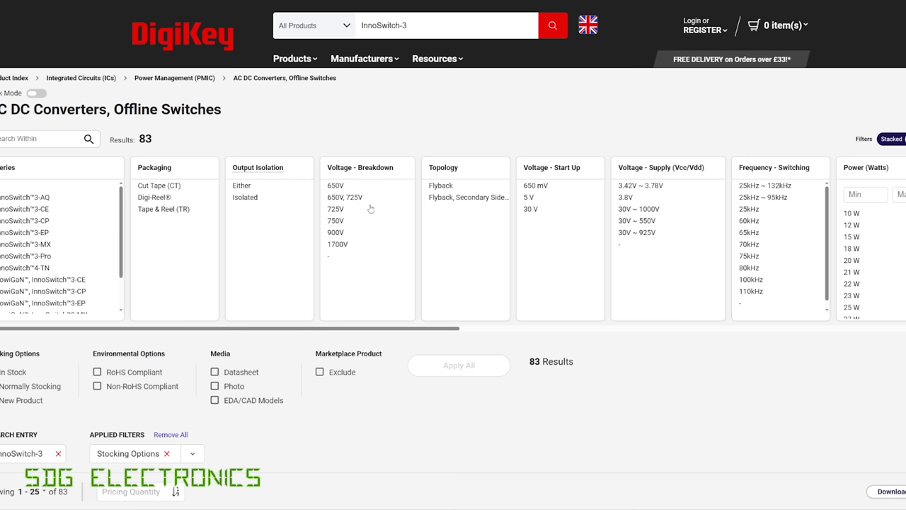
# - Switch to DigiKey to check the InnoSwitch-3 parts and their prices, and read the first page of the InnoSwitch3-CE datasheet
pyautogui.scroll(-5, 534, 303)
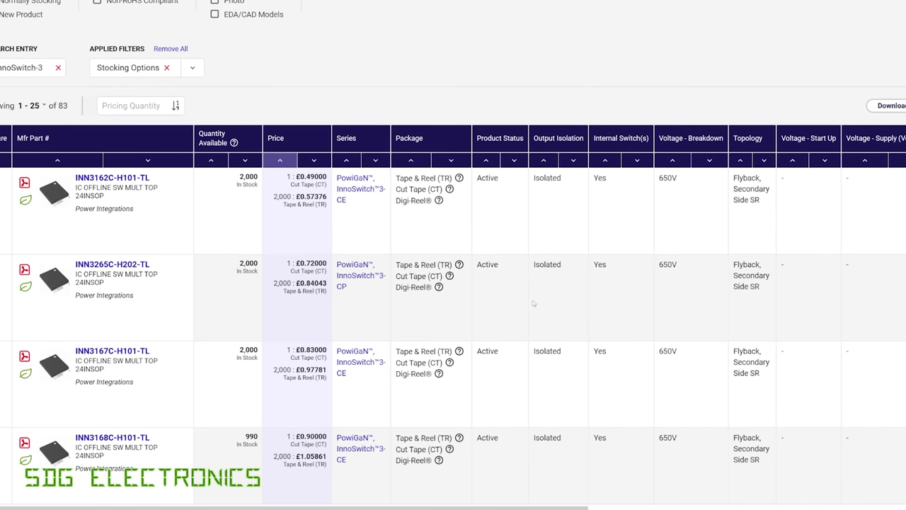
pyautogui.moveTo(53, 198)
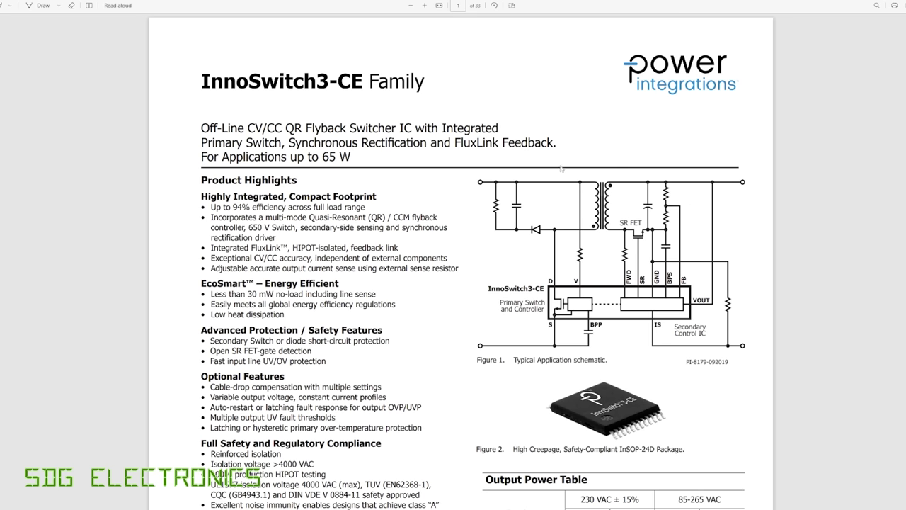
pyautogui.scroll(-3, 649, 221)
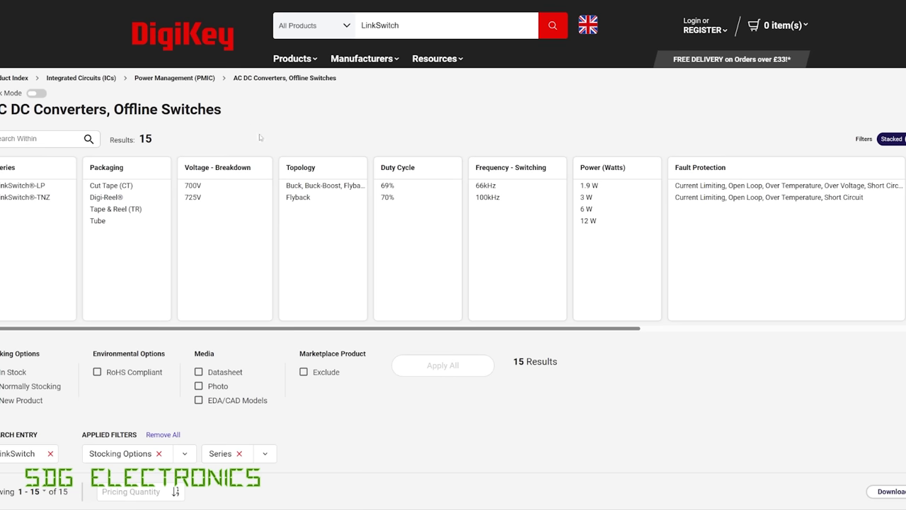
# - Check prices, packages and topologies of the LinkSwitch offline switches listed on DigiKey
pyautogui.scroll(-3, 276, 245)
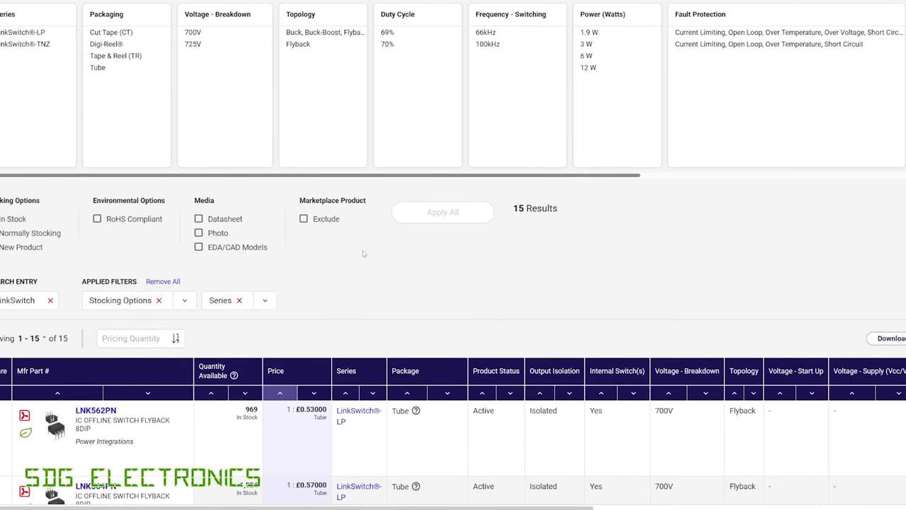
pyautogui.scroll(-3, 363, 254)
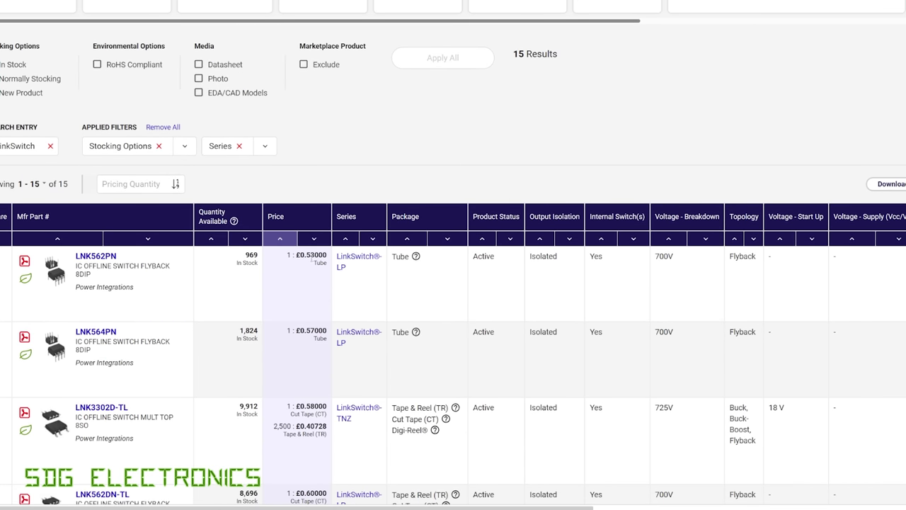
pyautogui.moveTo(62, 275)
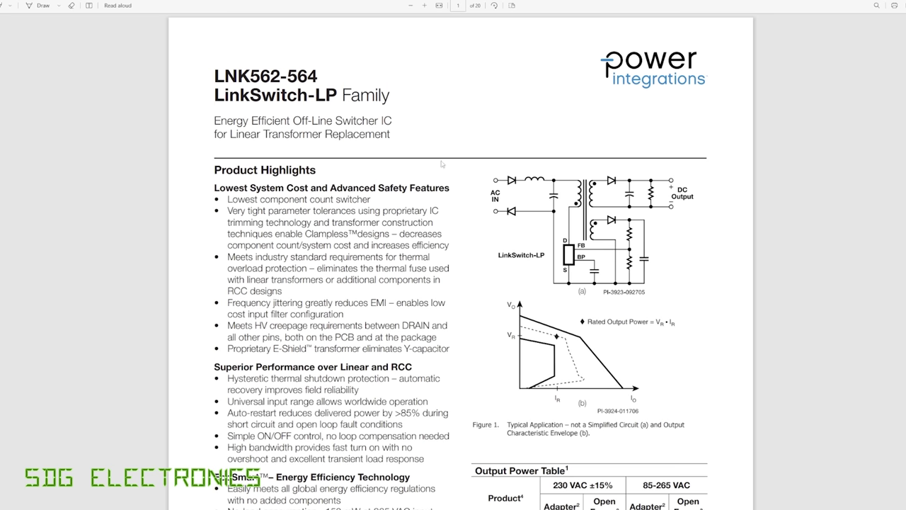
# - Read the LNK562-564 LinkSwitch-LP datasheet's product highlights, typical application circuit and output power table
pyautogui.scroll(-2, 689, 312)
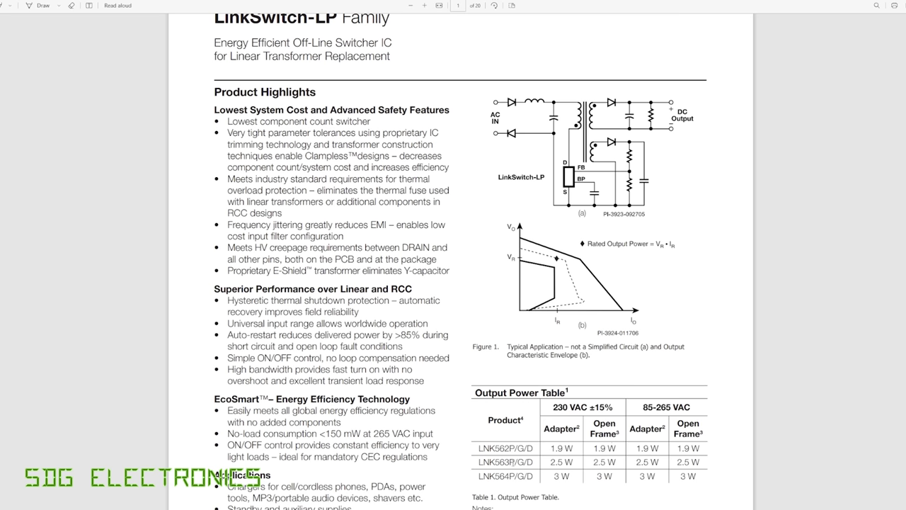
pyautogui.scroll(2, 581, 236)
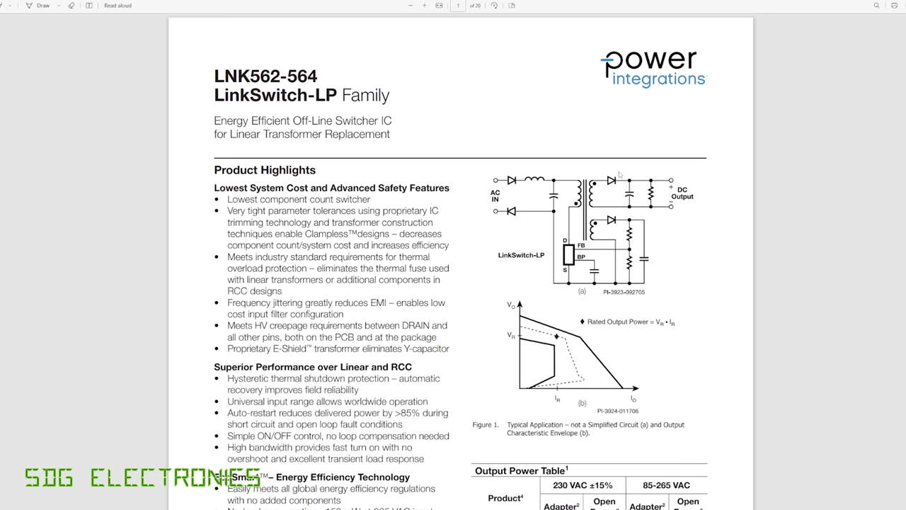
pyautogui.scroll(-2, 440, 253)
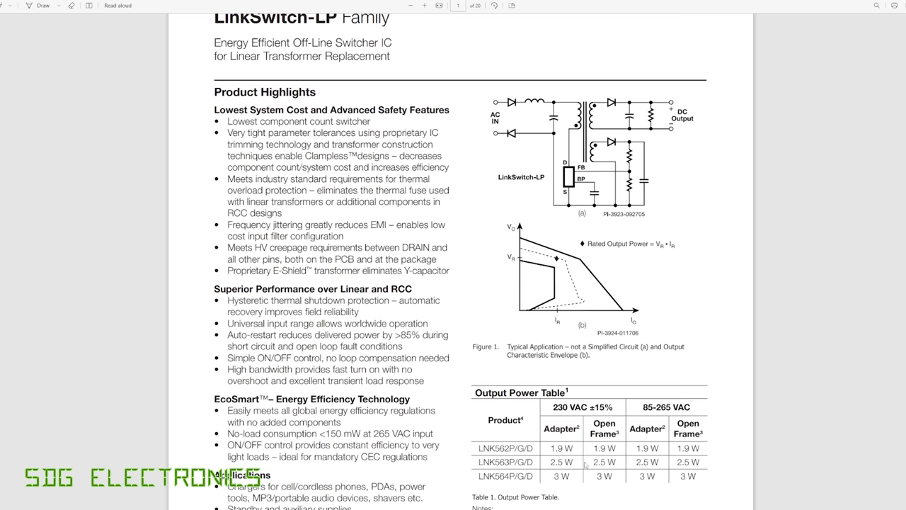
pyautogui.scroll(2, 601, 437)
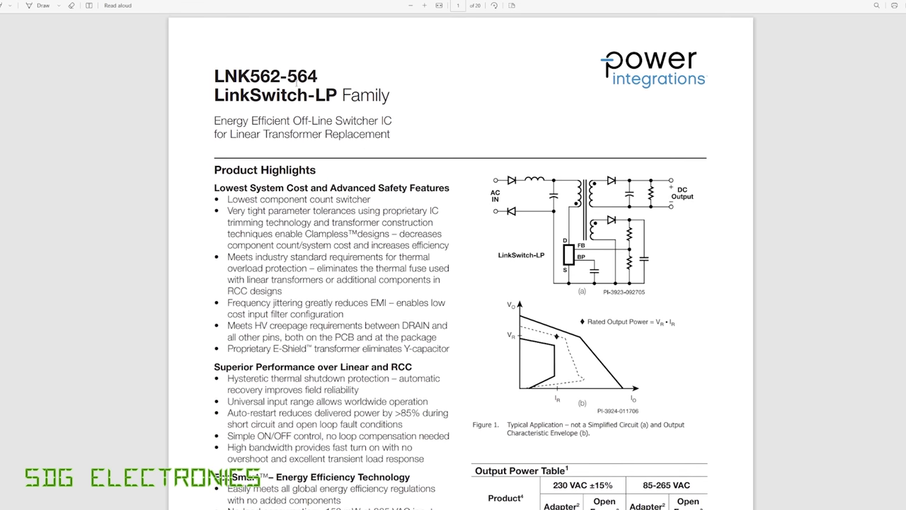
pyautogui.scroll(-2, 630, 439)
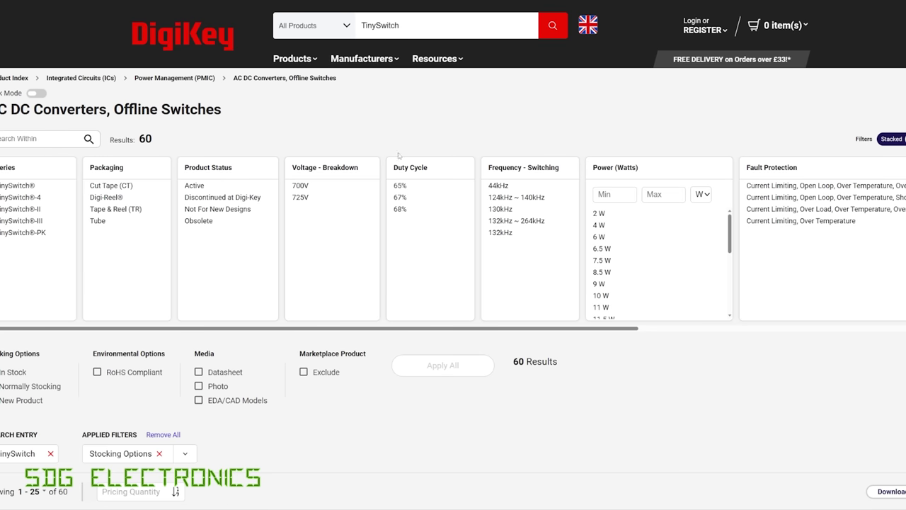
# - Compare the TinySwitch and TOPSwitch parts on DigiKey and examine the first page of the TOPSwitch-HX datasheet
pyautogui.scroll(-4, 409, 229)
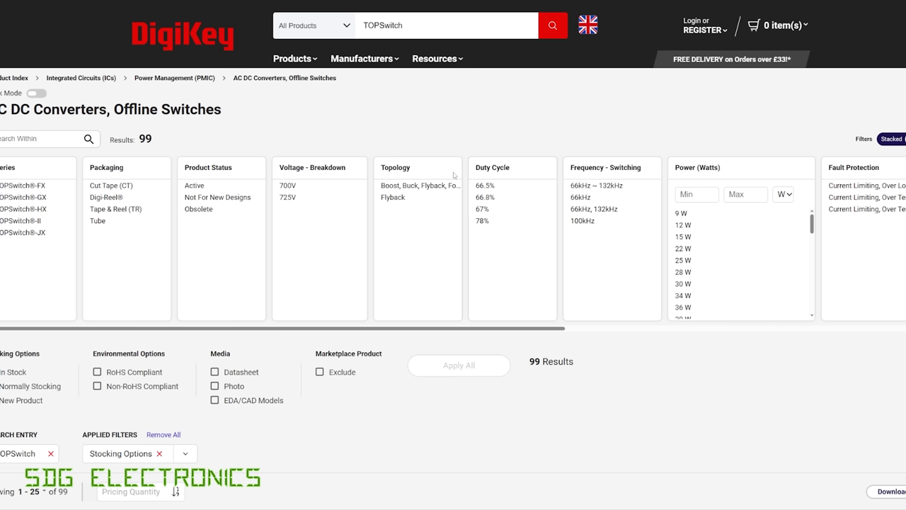
pyautogui.scroll(-5, 425, 185)
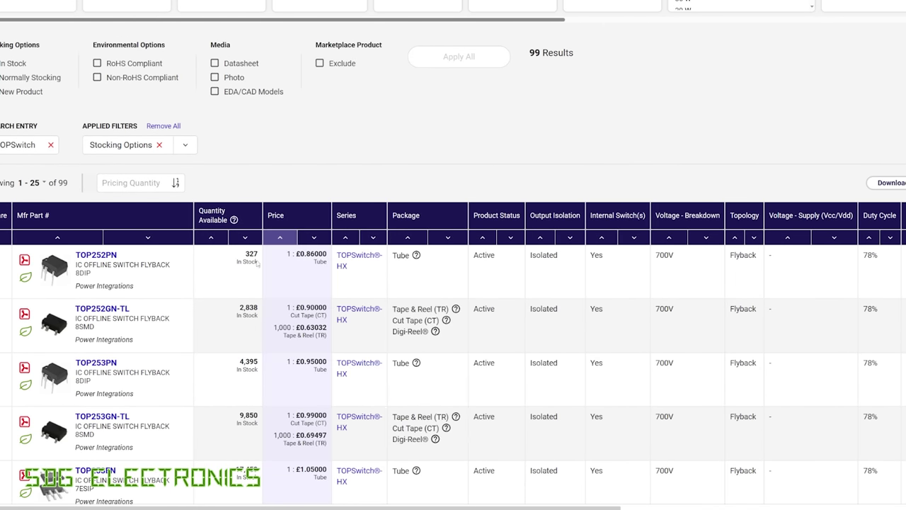
pyautogui.click(841, 1)
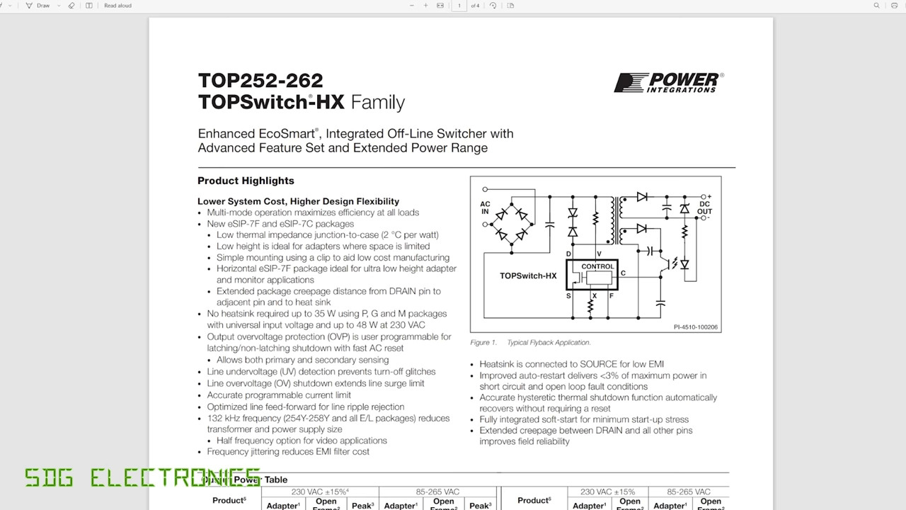
pyautogui.scroll(-3, 664, 296)
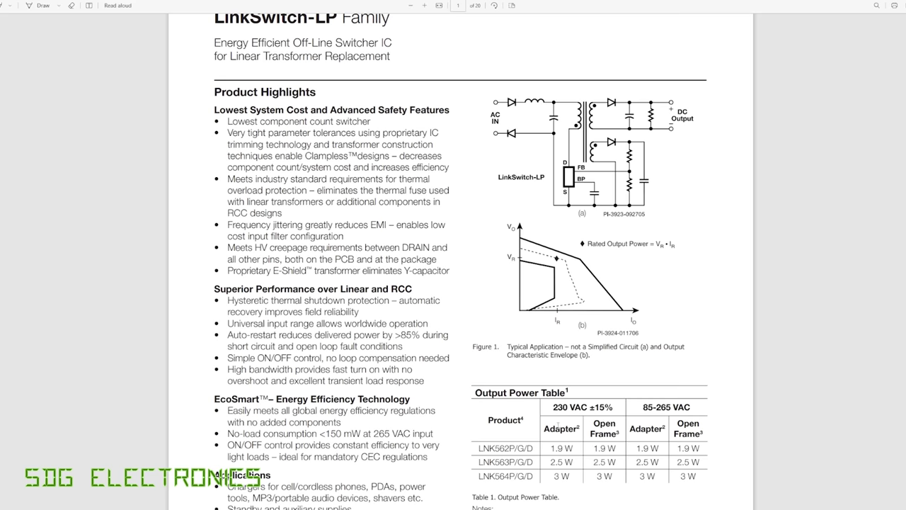
# - Read through the LinkSwitch-LP datasheet's block diagram, pin configuration and functional description pages
pyautogui.scroll(-10, 599, 405)
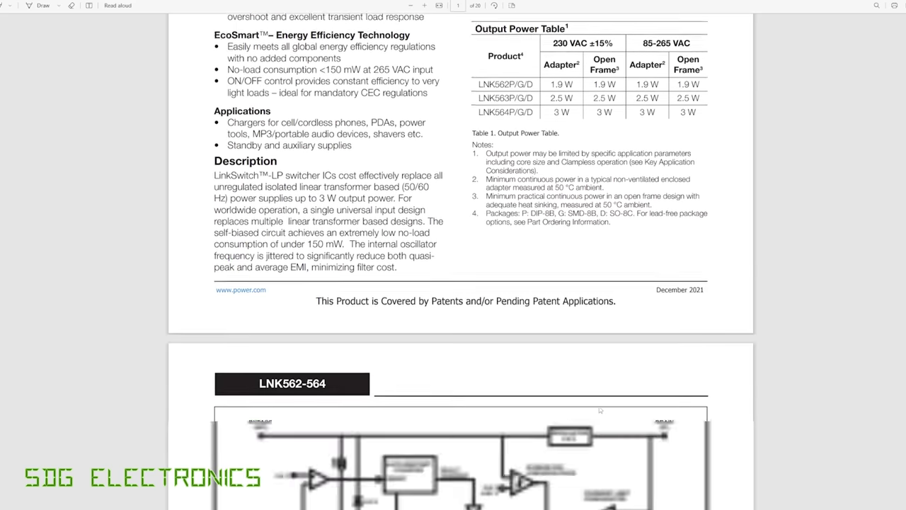
pyautogui.scroll(-3, 600, 405)
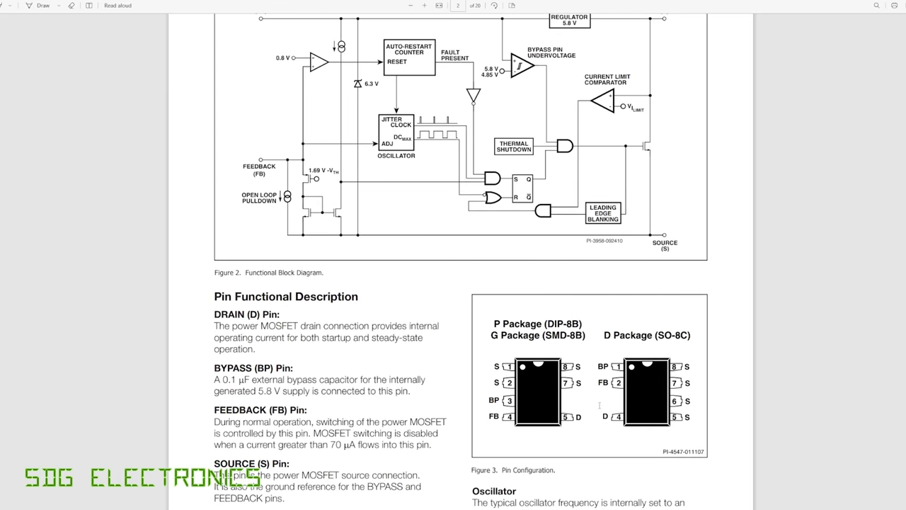
pyautogui.scroll(-20, 600, 406)
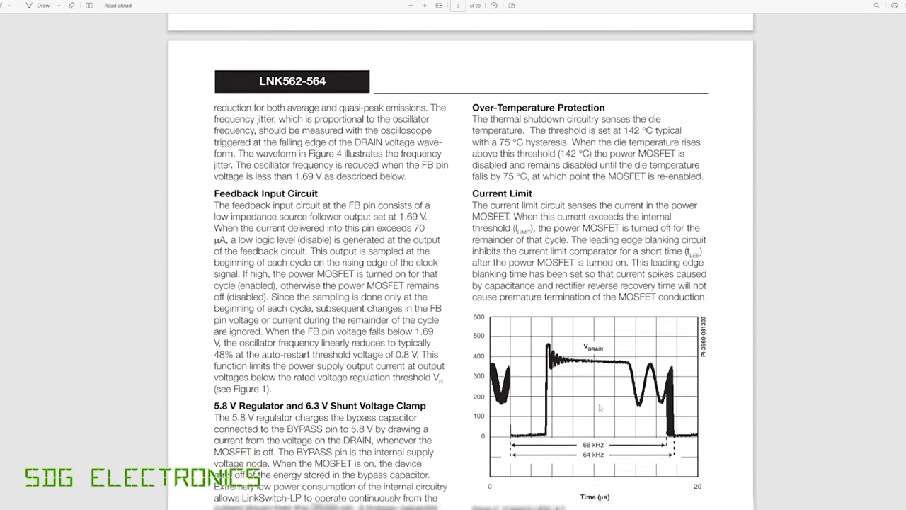
pyautogui.scroll(-4, 600, 408)
pyautogui.scroll(-20, 590, 402)
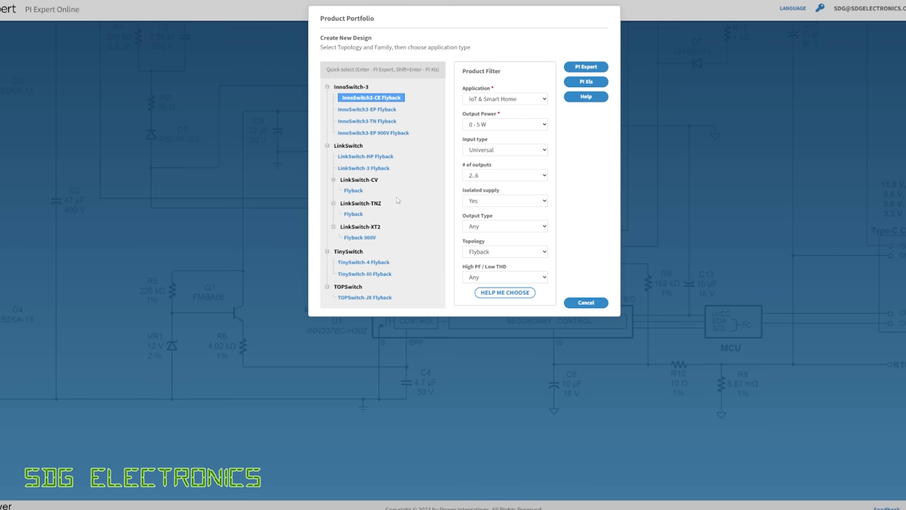
pyautogui.click(354, 213)
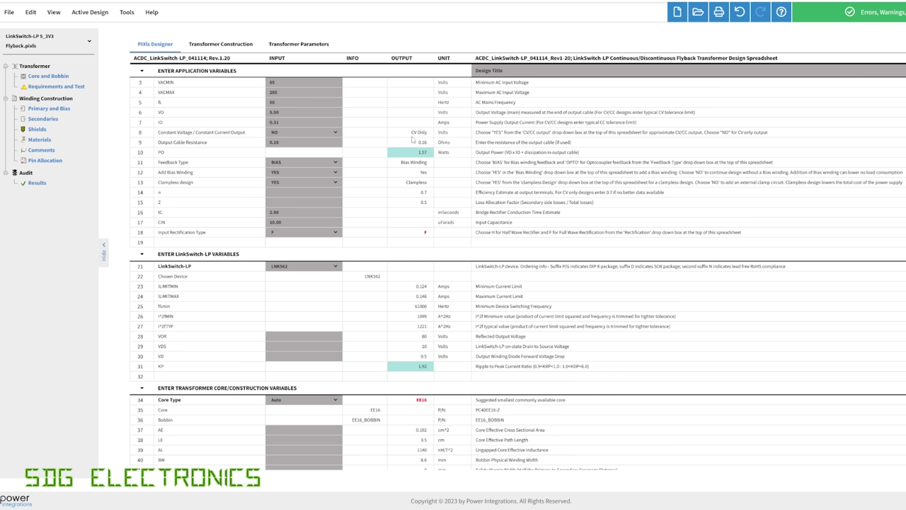
# - In the LinkSwitch-LP flyback design, try Constant Voltage / Constant Current Output at YES and return it to NO
pyautogui.click(332, 133)
pyautogui.click(318, 146)
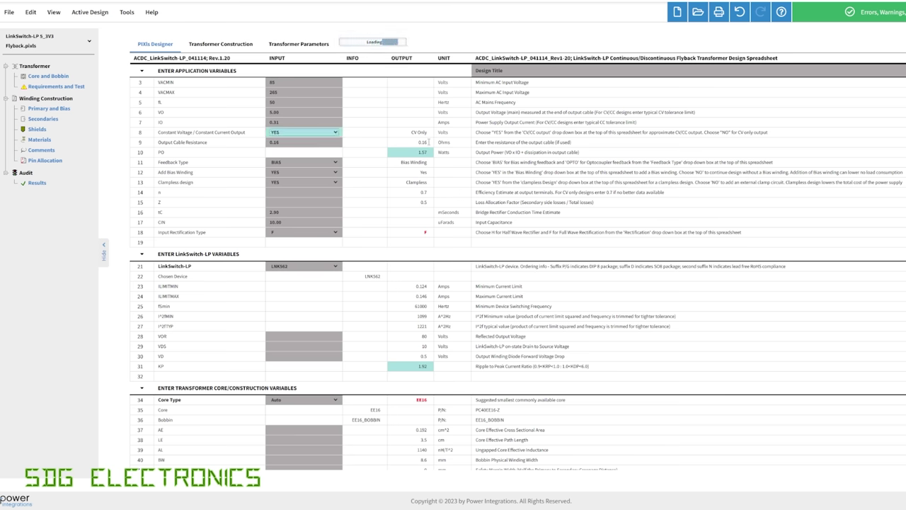
pyautogui.click(335, 132)
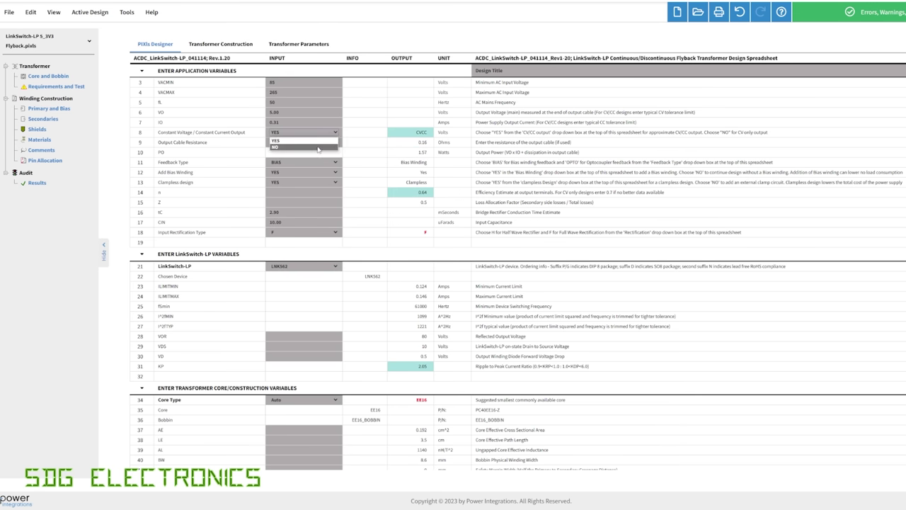
pyautogui.click(317, 150)
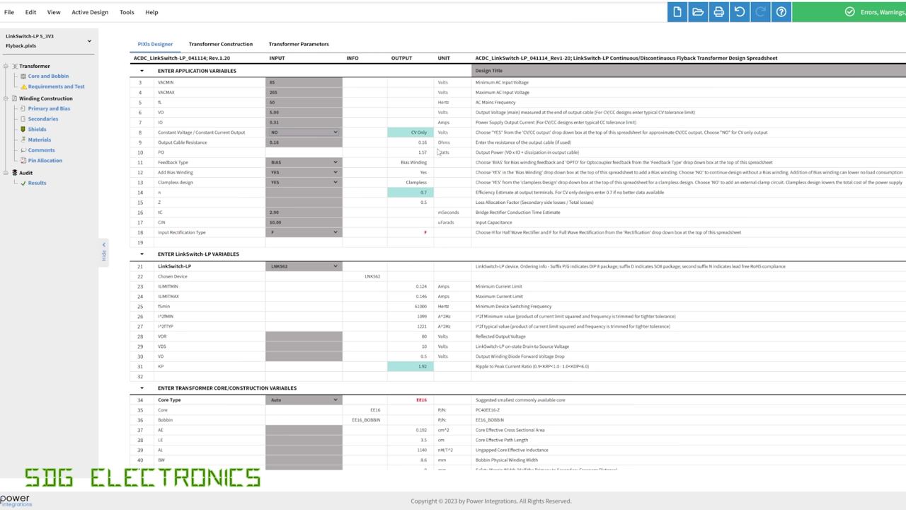
# - Check the feedback type options, keeping BIAS, and review the LinkSwitch-LP and transformer core variables
pyautogui.click(297, 164)
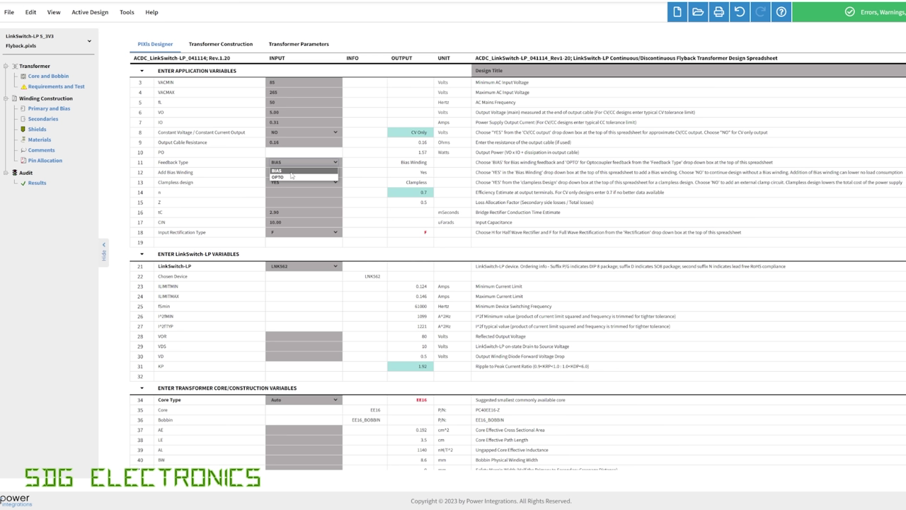
pyautogui.click(291, 173)
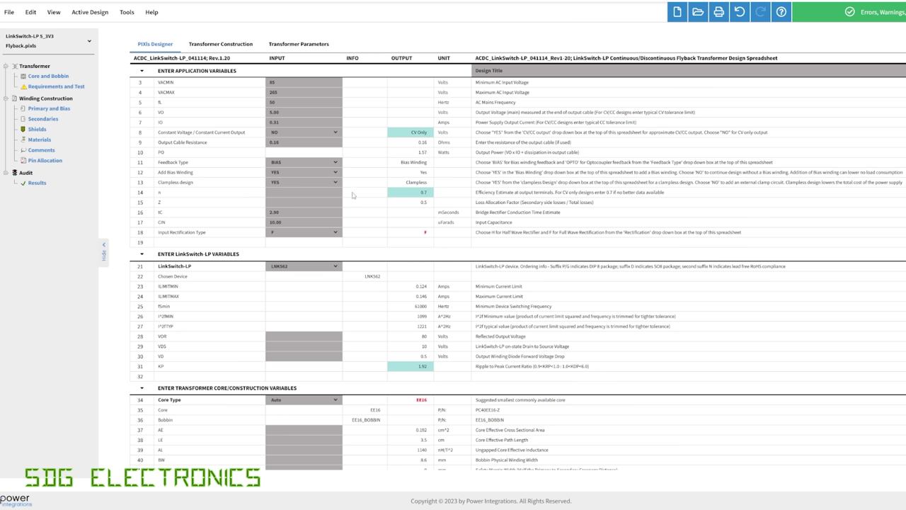
pyautogui.scroll(-2, 296, 242)
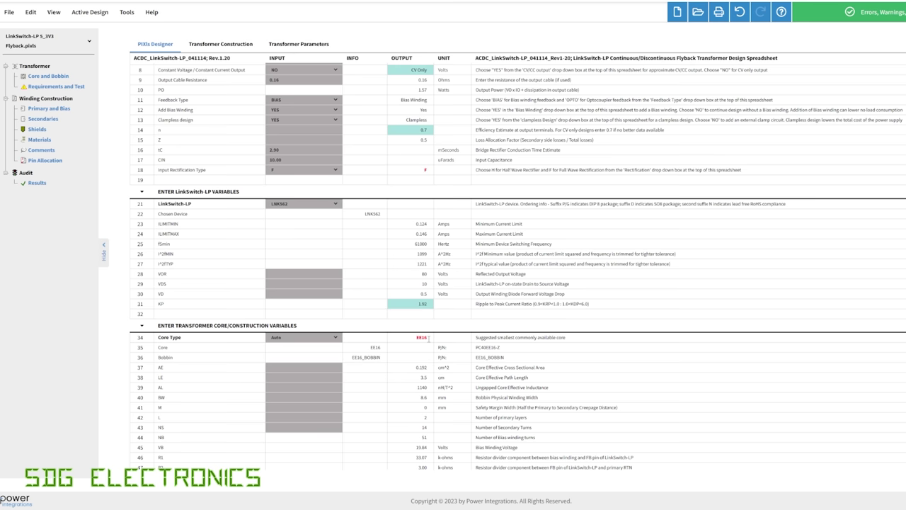
pyautogui.scroll(-4, 429, 338)
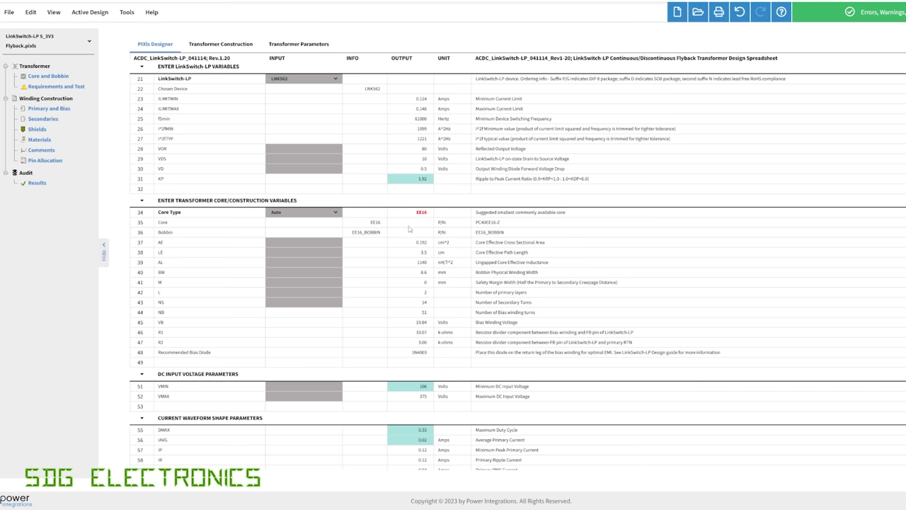
# - In the multiple-output secondary parameters, set the first output to 5 V with a DC current of 0.2 A
pyautogui.scroll(-4, 410, 226)
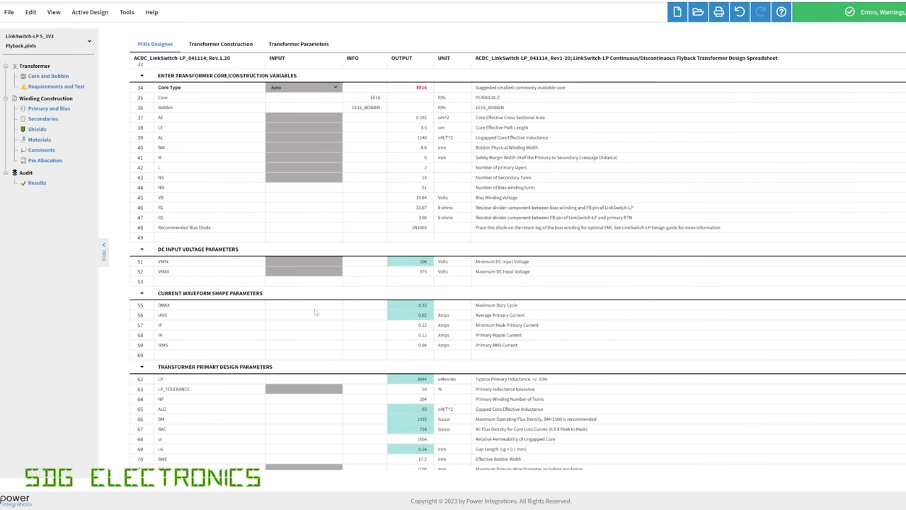
pyautogui.scroll(-4, 361, 259)
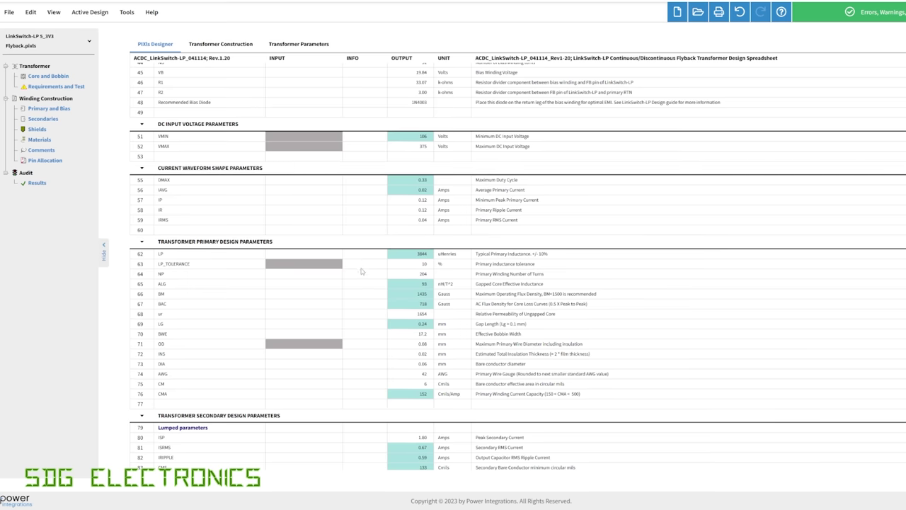
pyautogui.scroll(-4, 361, 272)
pyautogui.scroll(-4, 468, 267)
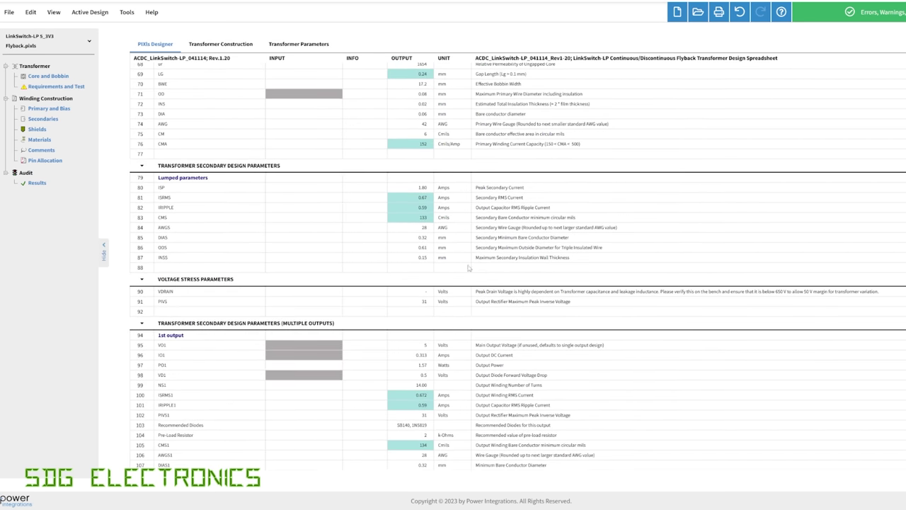
pyautogui.scroll(-4, 323, 311)
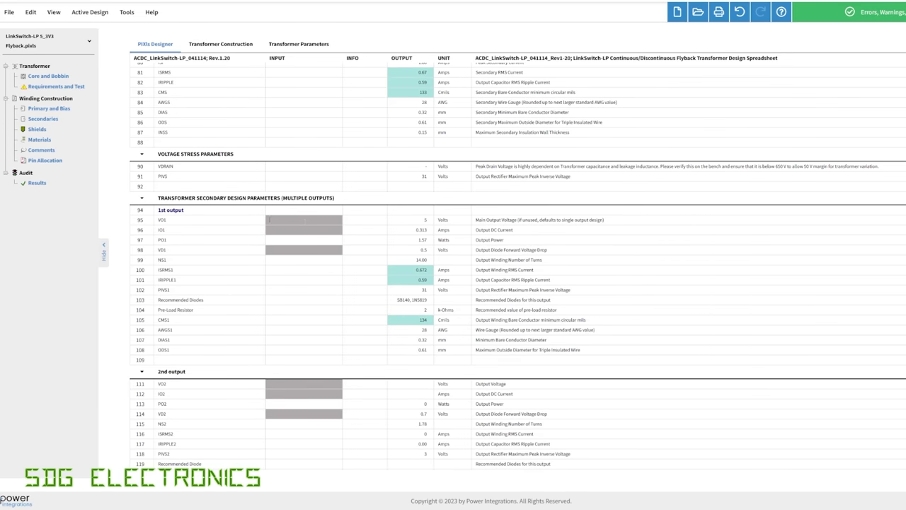
pyautogui.write('5')
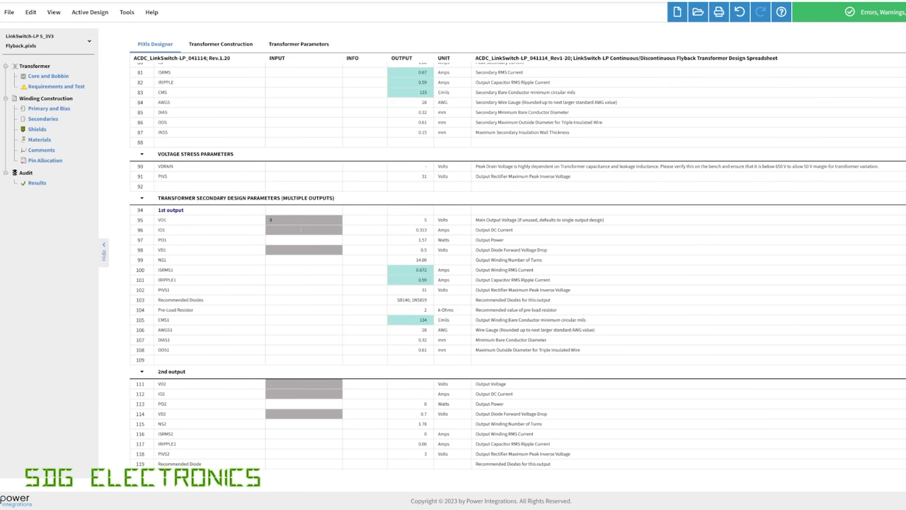
pyautogui.press('Return')
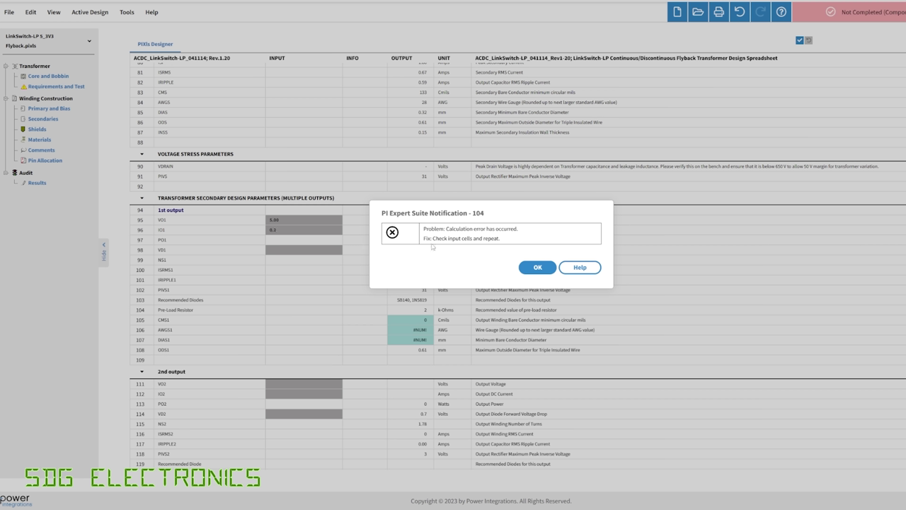
pyautogui.click(538, 267)
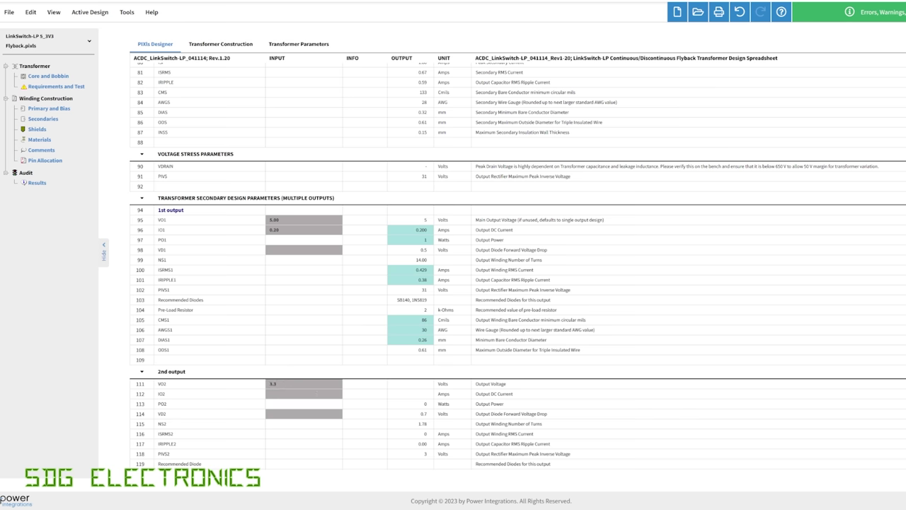
# - Set the second output to 3.3 V with a DC current of 0.16 A
pyautogui.press('Tab')
pyautogui.write('0')
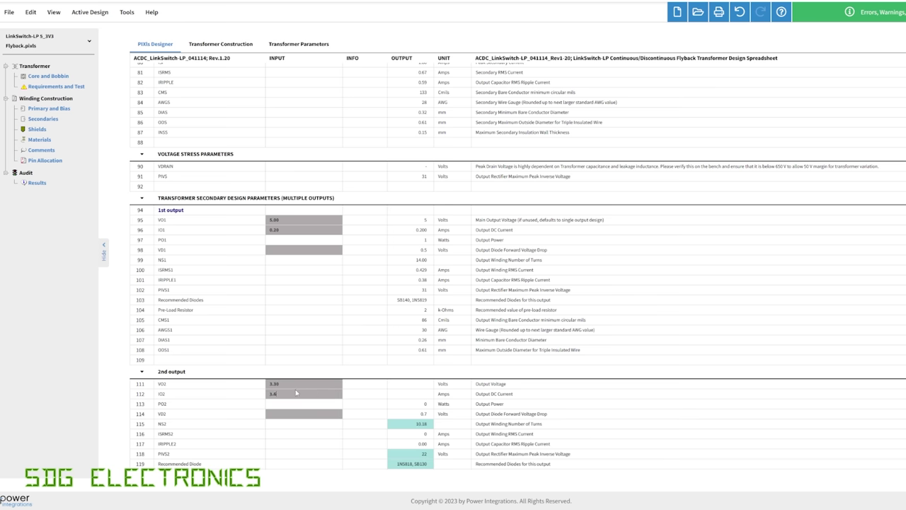
pyautogui.write('1.6')
pyautogui.press('Tab')
pyautogui.scroll(-3, 260, 207)
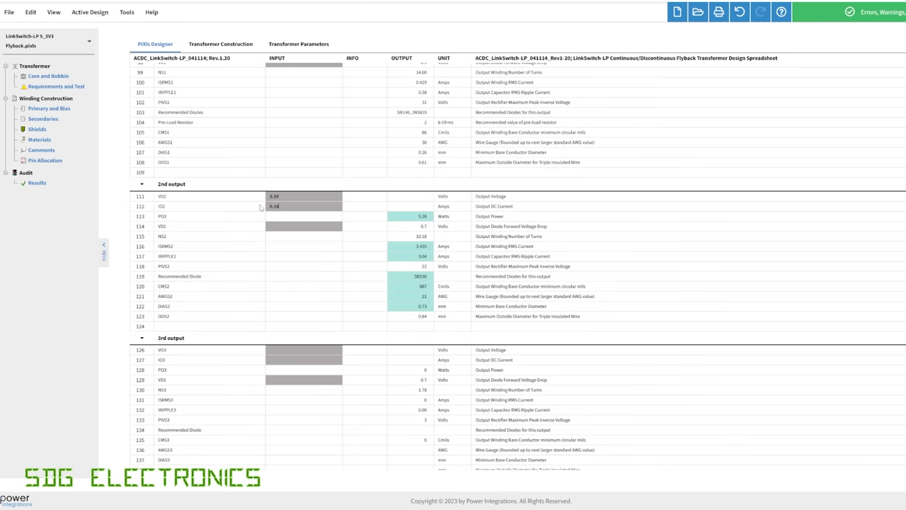
pyautogui.click(299, 213)
# - Review the transformer construction's electrical and mechanical diagrams, winding instructions, materials and electrical test specifications, and return to the design spreadsheet
pyautogui.scroll(10, 432, 285)
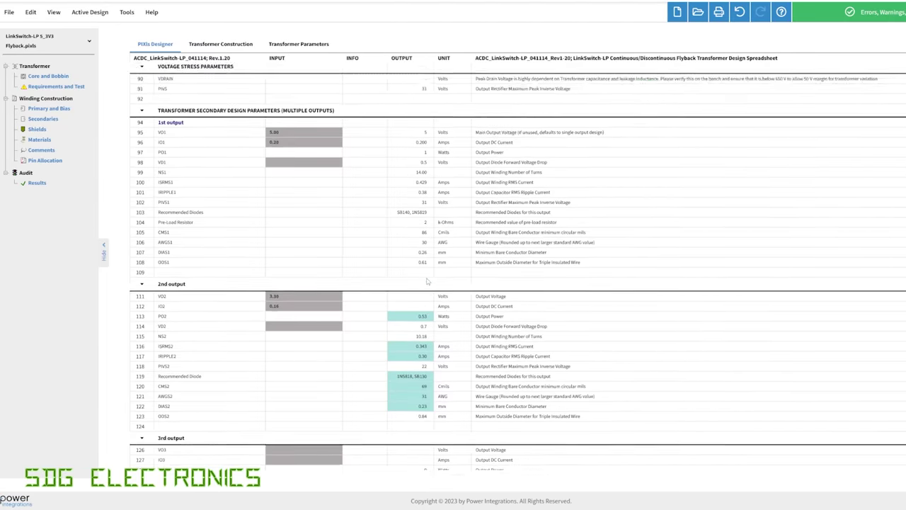
pyautogui.scroll(10, 431, 285)
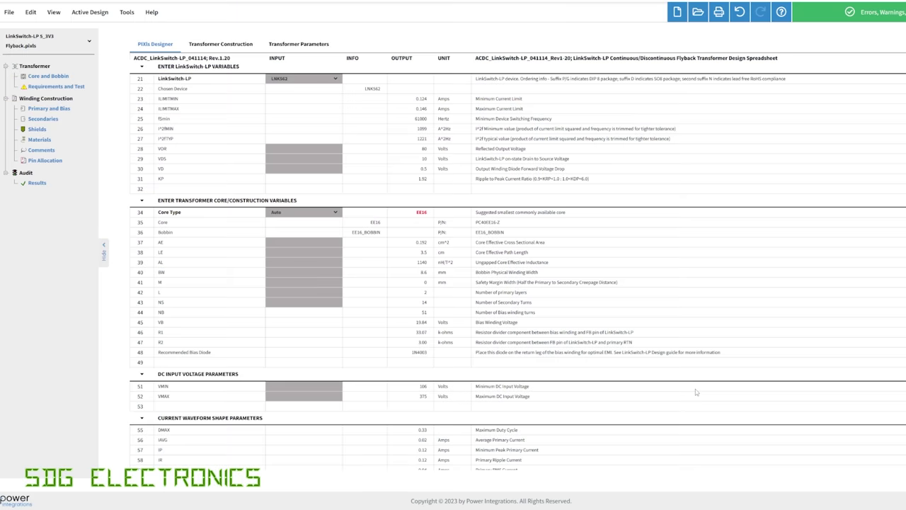
pyautogui.click(220, 44)
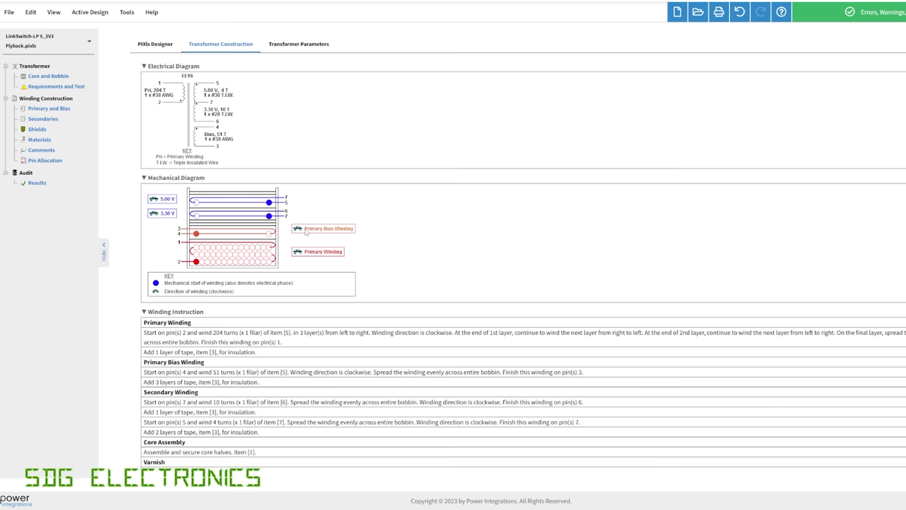
pyautogui.scroll(-3, 262, 342)
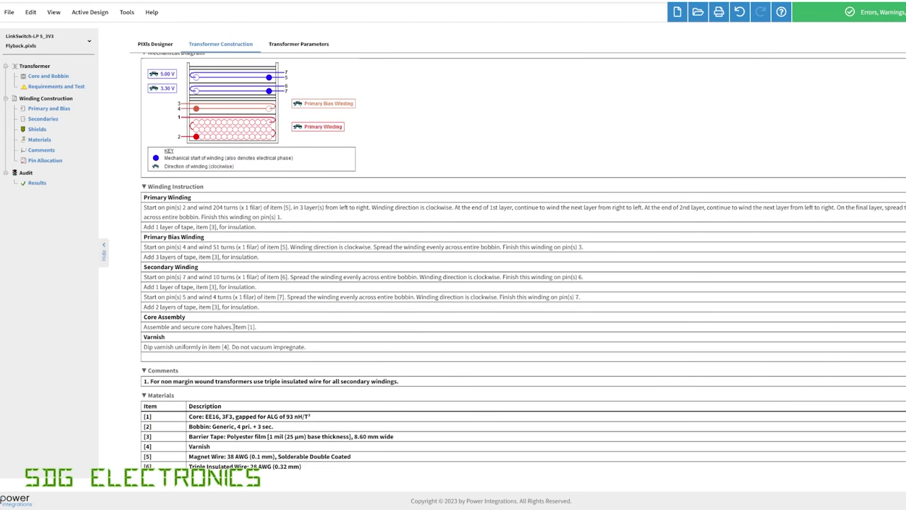
pyautogui.scroll(-3, 234, 326)
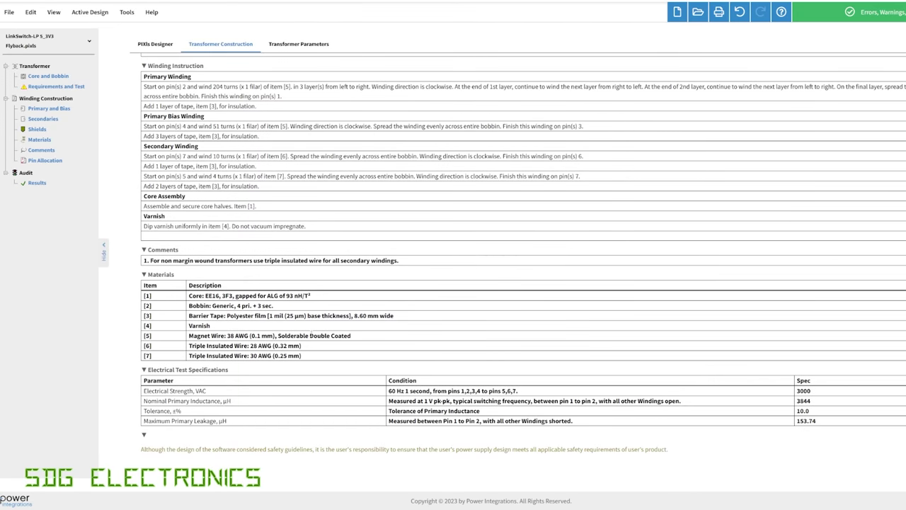
pyautogui.scroll(3, 312, 336)
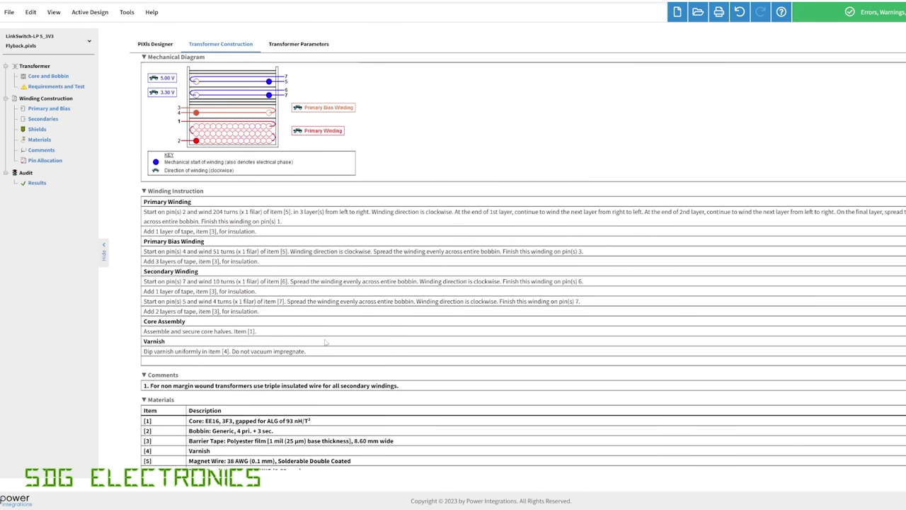
pyautogui.scroll(3, 313, 301)
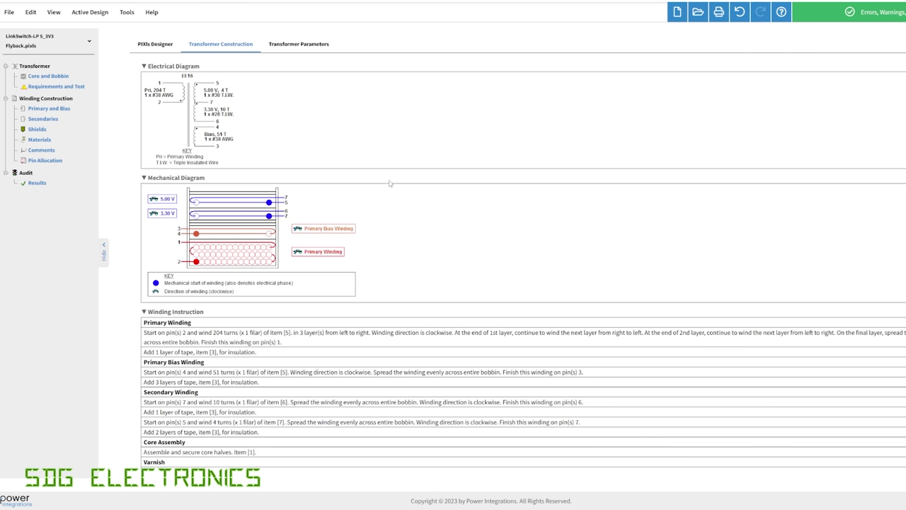
pyautogui.click(155, 44)
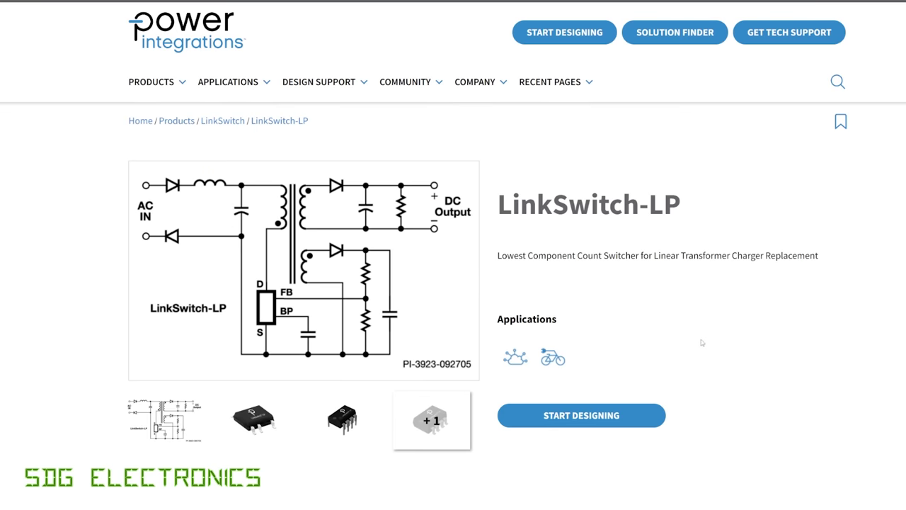
# - Look over the LinkSwitch-LP product page, switch to the KiCad flyback schematic and examine the secondary output circuit around transformer T1
pyautogui.scroll(-12, 781, 340)
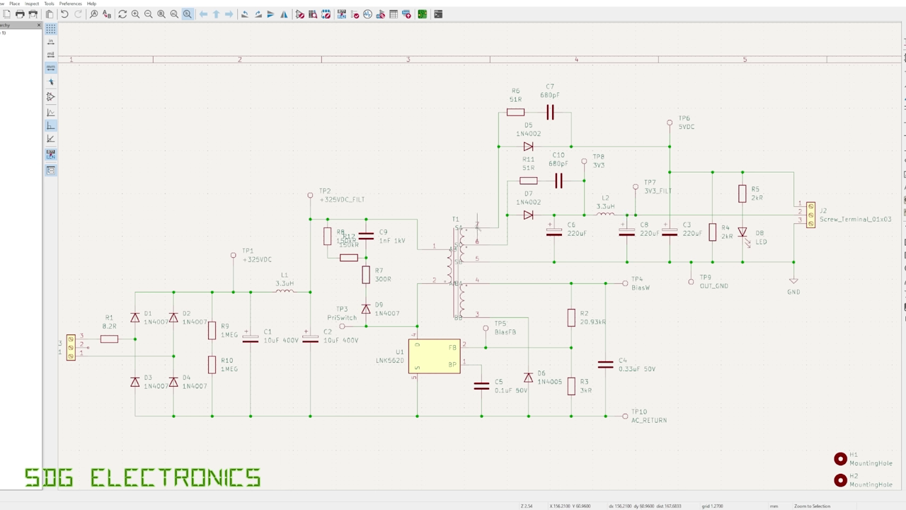
pyautogui.click(478, 225)
pyautogui.click(666, 139)
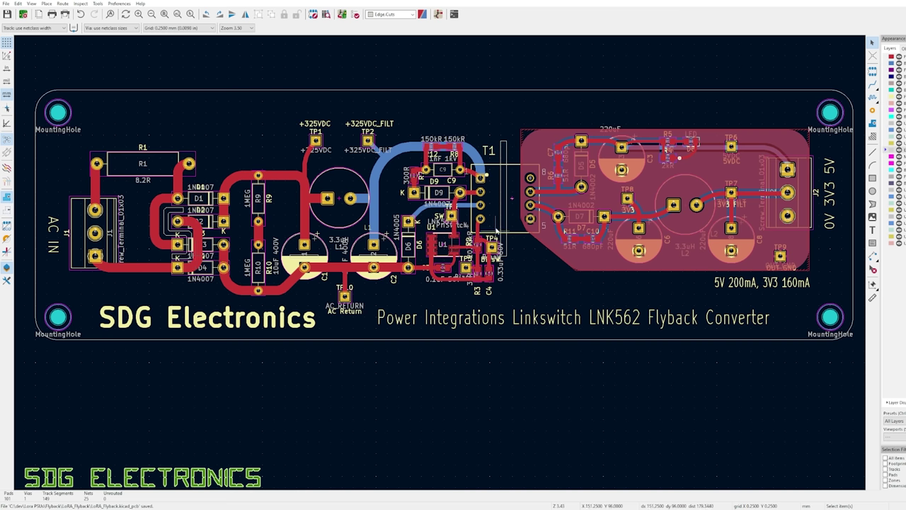
# - From the KiCad PCB layout, open the flyback board in the 3D Viewer, maximize it and enlarge the board for inspection
pyautogui.click(31, 4)
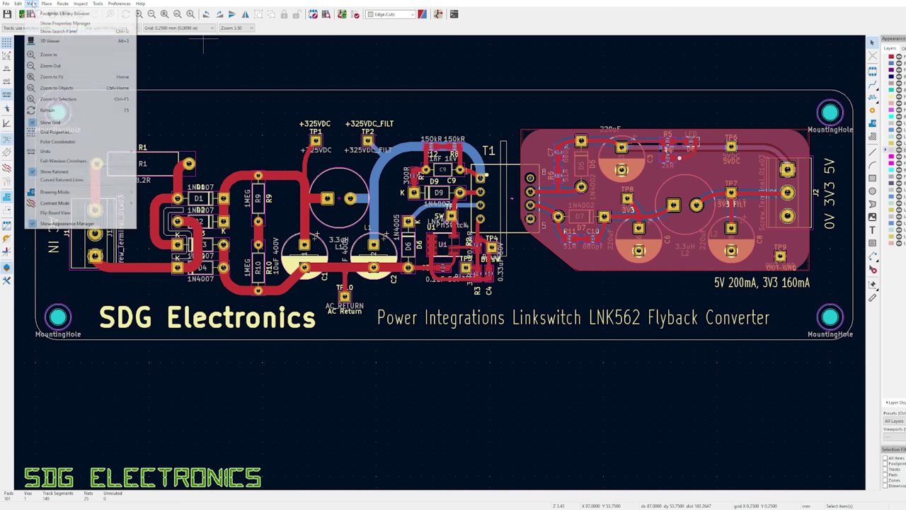
pyautogui.click(49, 29)
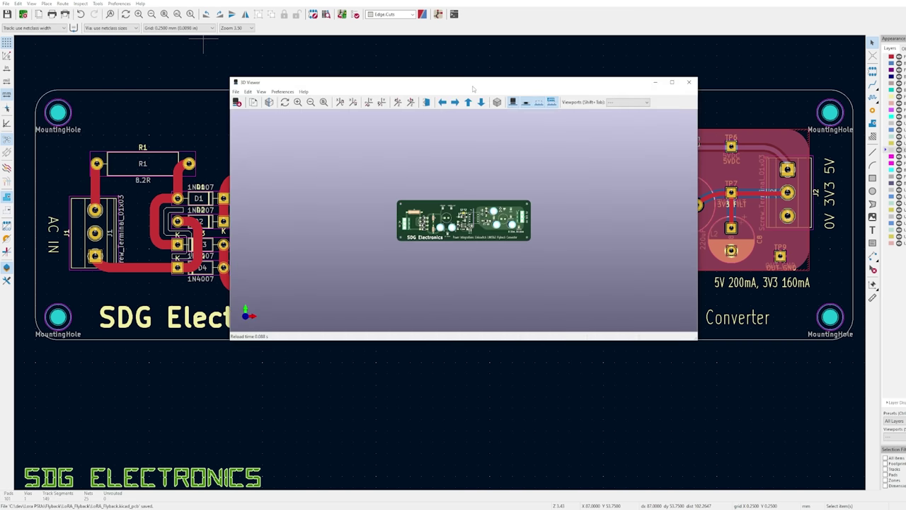
pyautogui.doubleClick(475, 84)
pyautogui.scroll(4, 337, 218)
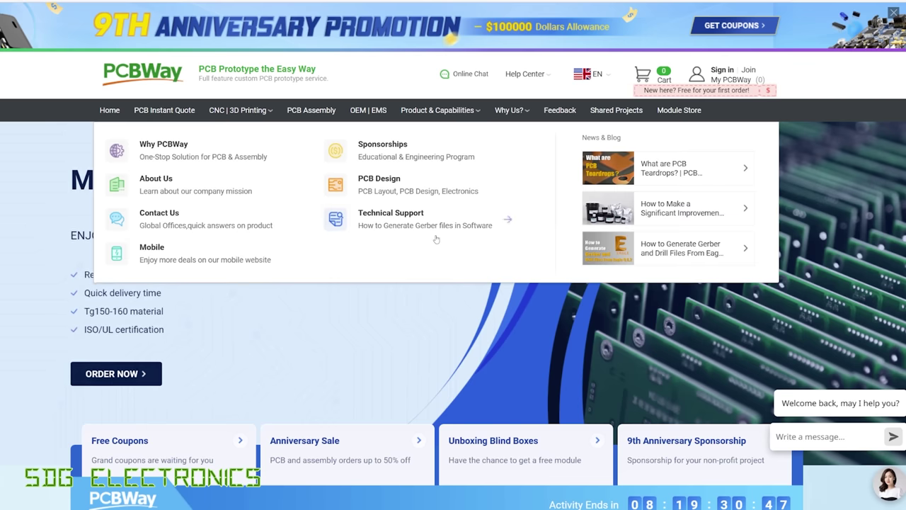
# - Switch to the PCBWay website and browse the 9th Anniversary coupons, PCB and CNC sale offers, and blind box prizes
pyautogui.scroll(-6, 474, 271)
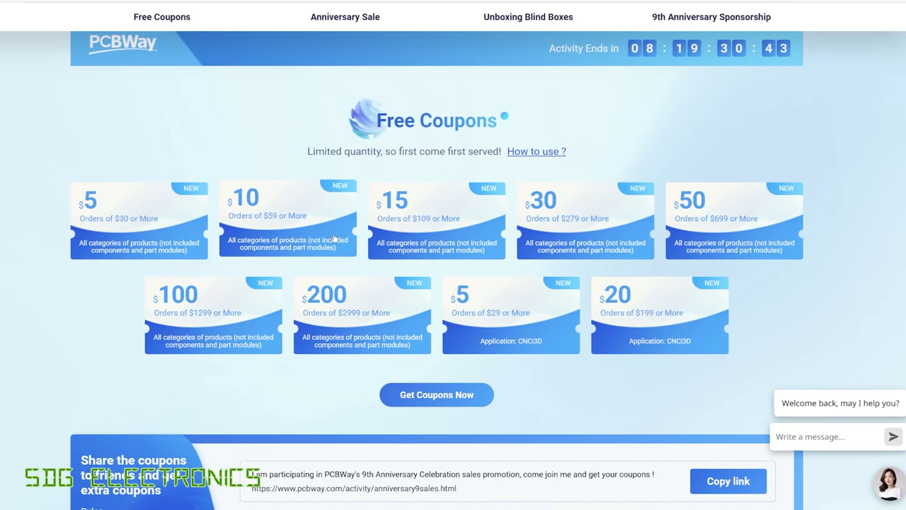
pyautogui.scroll(-10, 359, 232)
pyautogui.scroll(-8, 359, 233)
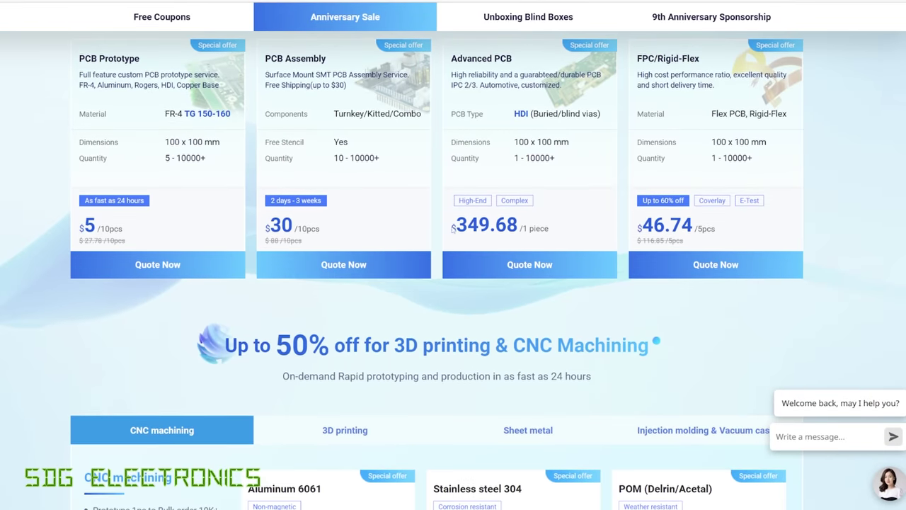
pyautogui.scroll(-2, 530, 351)
pyautogui.scroll(-10, 530, 351)
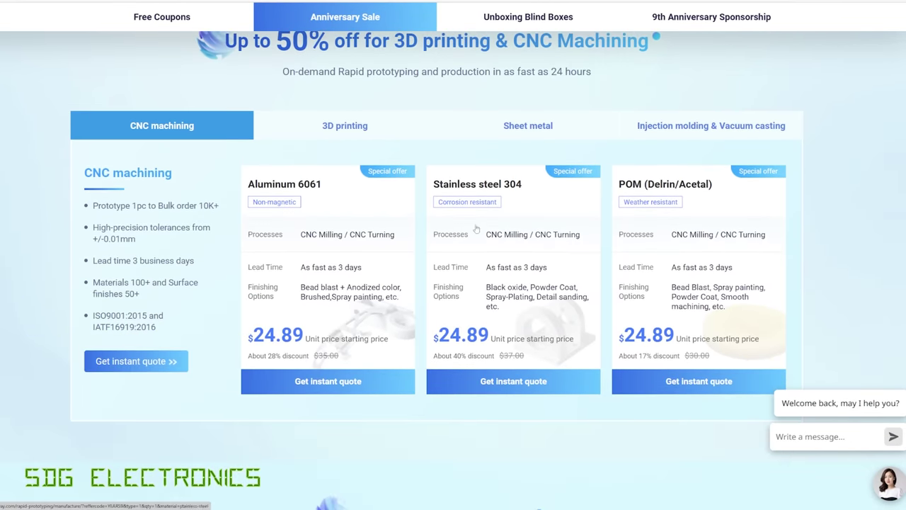
pyautogui.scroll(2, 542, 369)
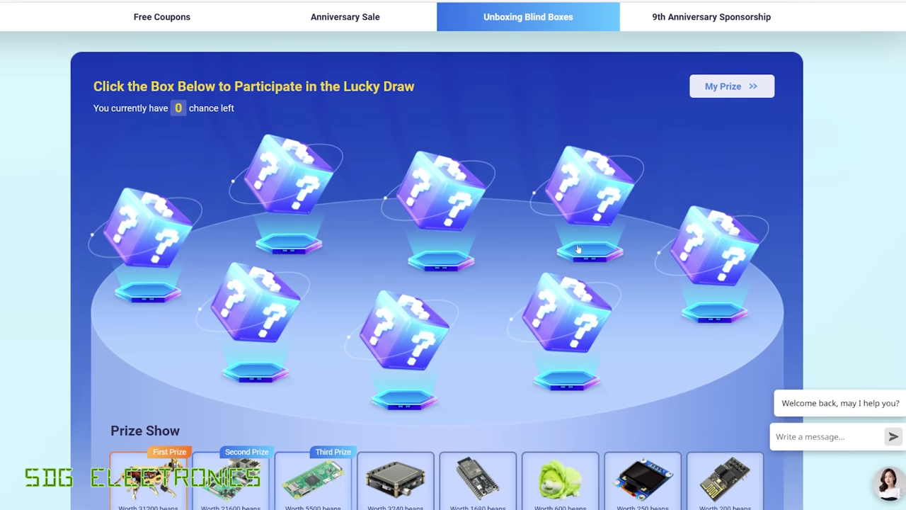
pyautogui.scroll(-3, 542, 369)
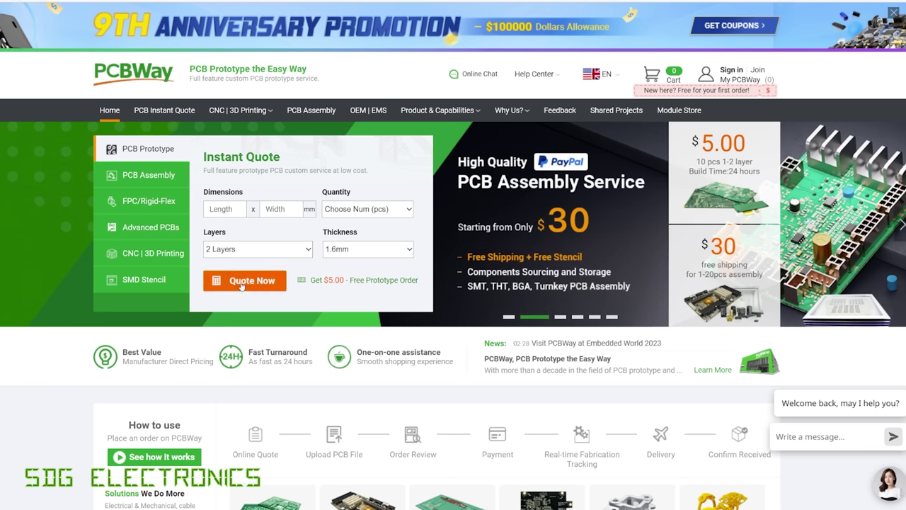
# - Start a quick-order PCB quote on PCBWay and upload the Gerber file LoraFlyback_TNY274.zip
pyautogui.click(242, 282)
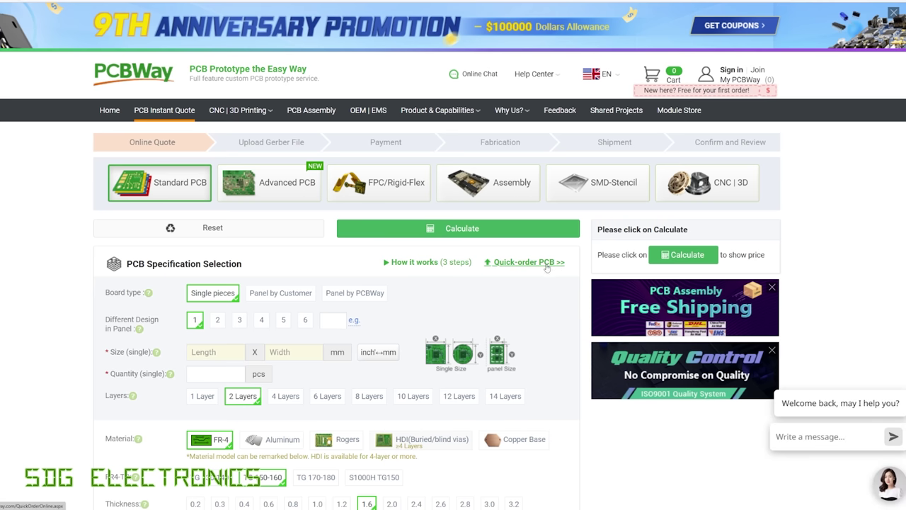
pyautogui.click(545, 264)
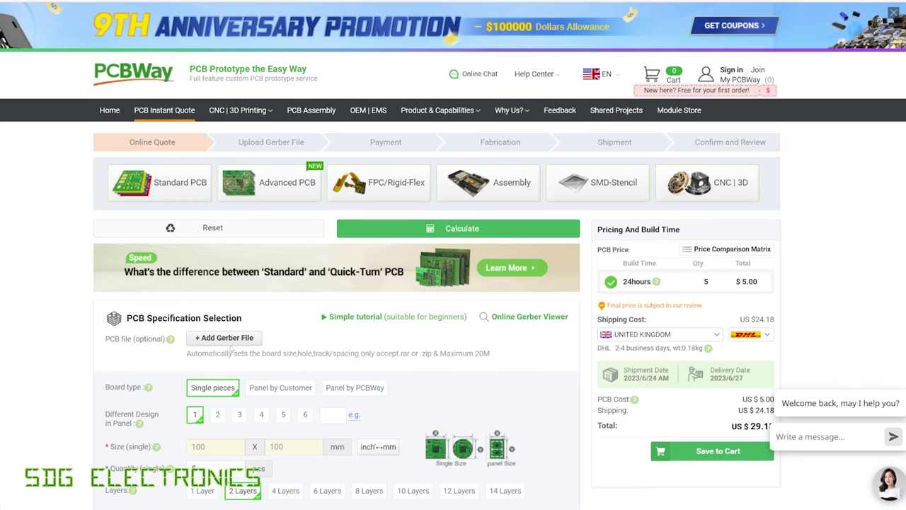
pyautogui.click(225, 337)
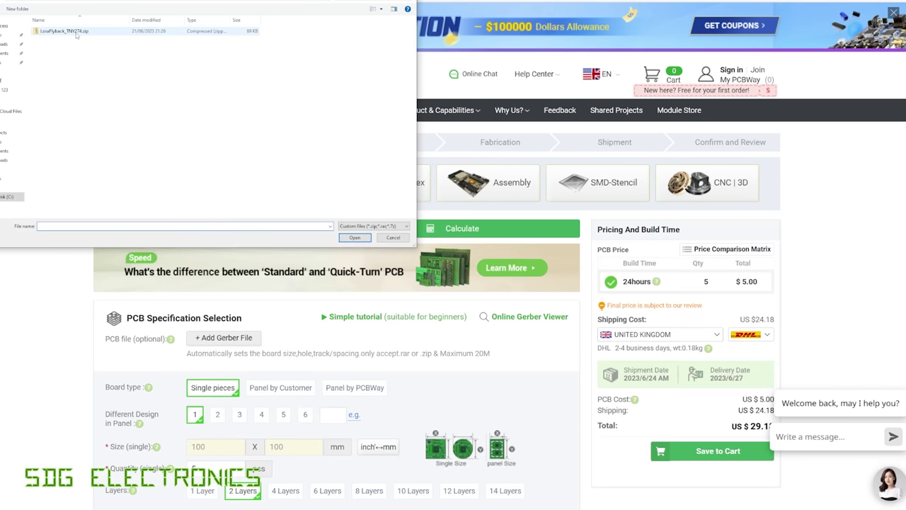
pyautogui.doubleClick(76, 32)
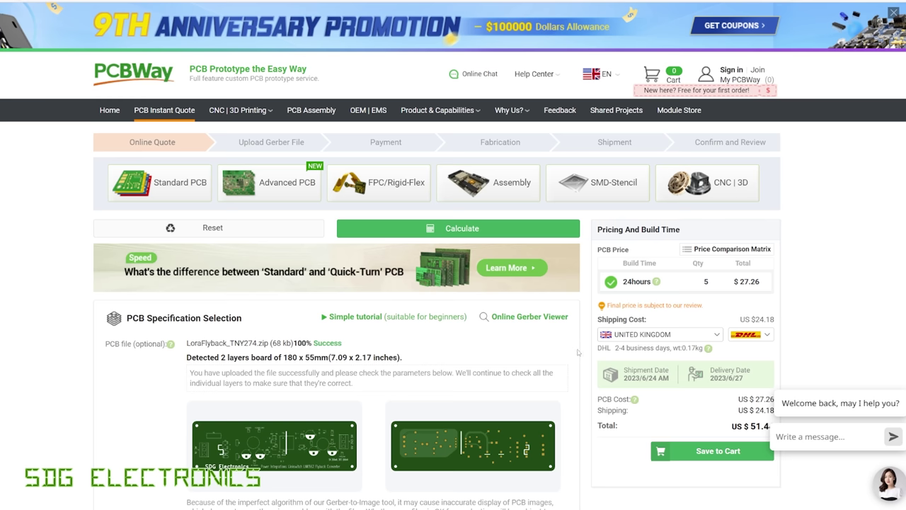
# - Review the uploaded board's previews and PCB specifications down to the special requests, and check the available shipping methods to the United Kingdom
pyautogui.scroll(-3, 450, 423)
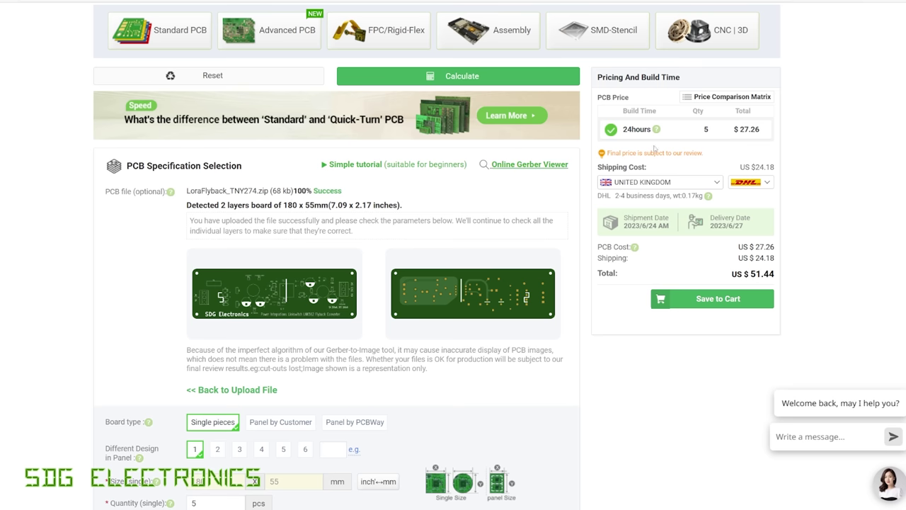
pyautogui.scroll(-3, 448, 316)
pyautogui.scroll(-2, 449, 316)
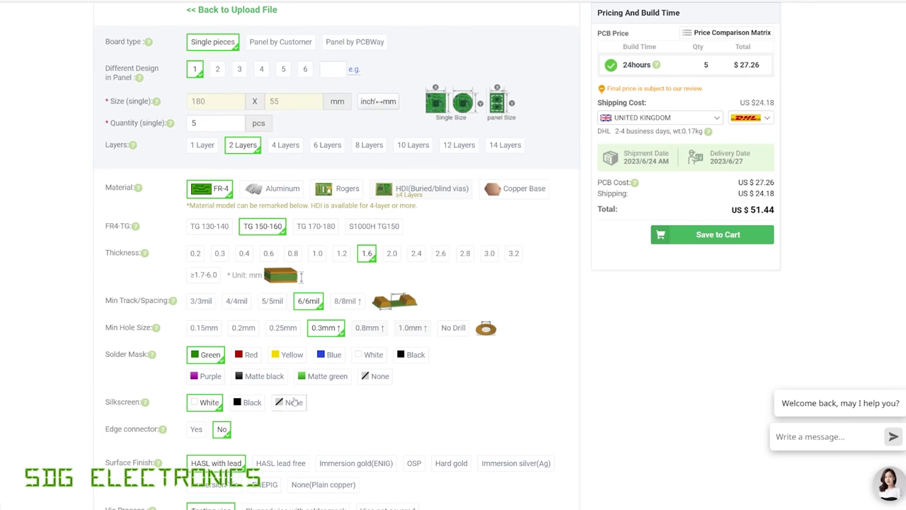
pyautogui.scroll(-2, 330, 391)
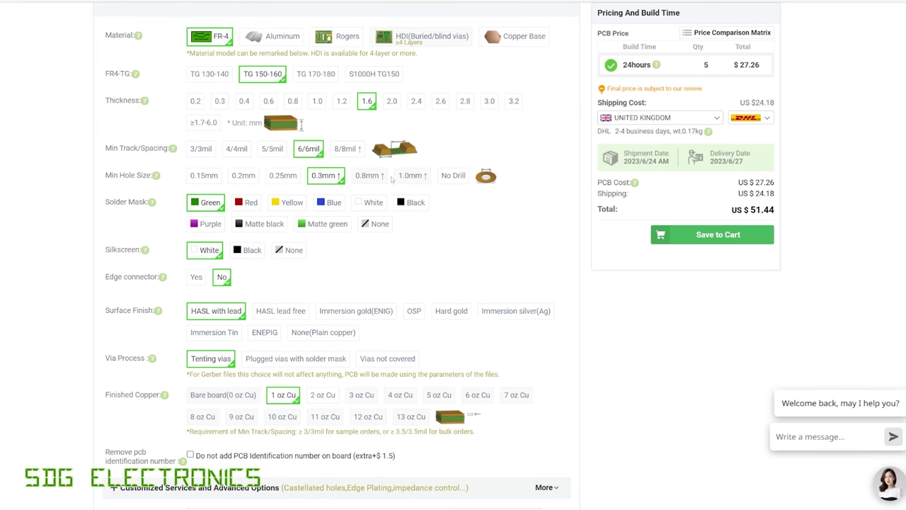
pyautogui.scroll(-2, 357, 331)
pyautogui.scroll(-1, 357, 331)
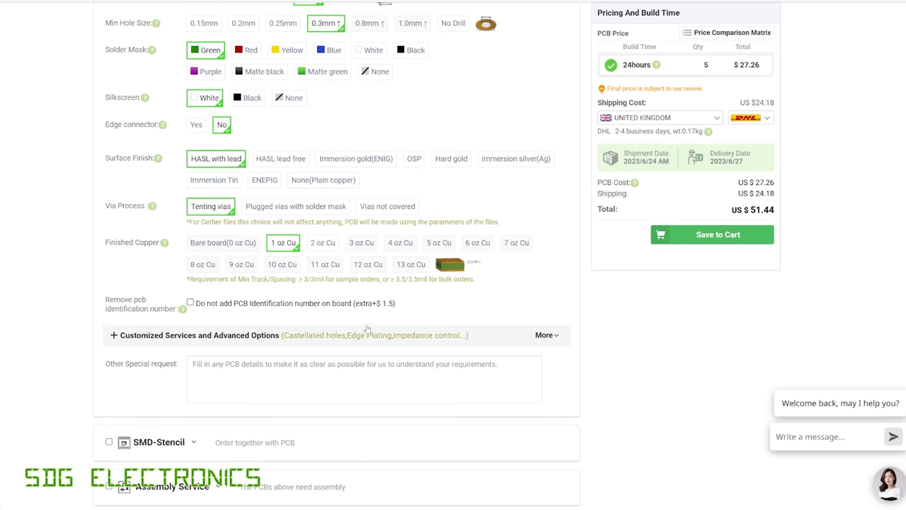
pyautogui.click(769, 119)
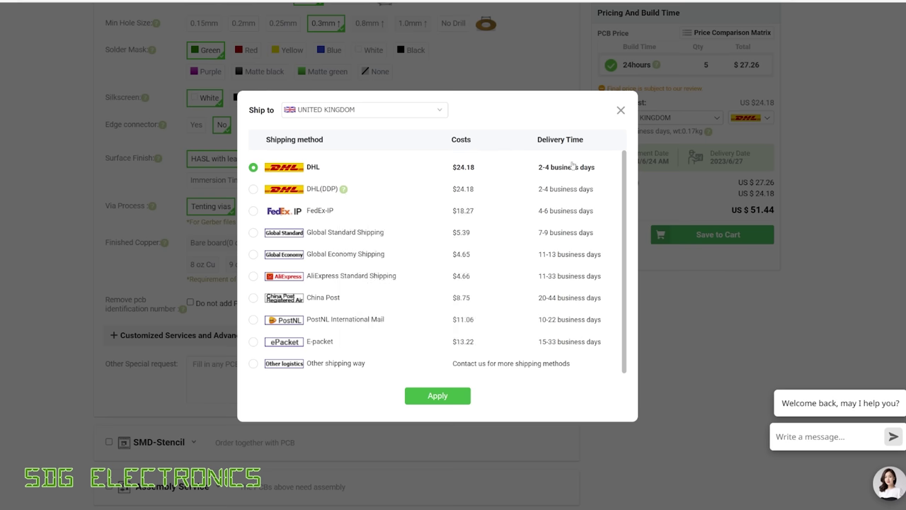
pyautogui.click(621, 109)
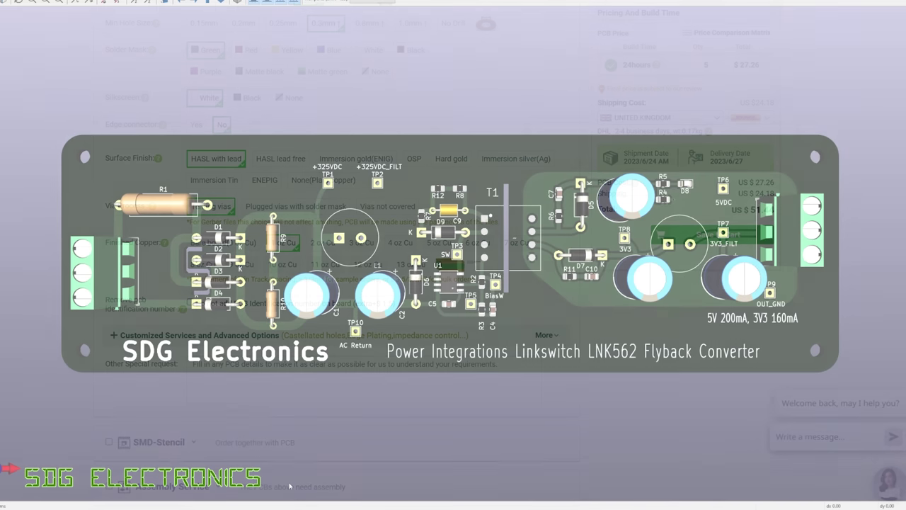